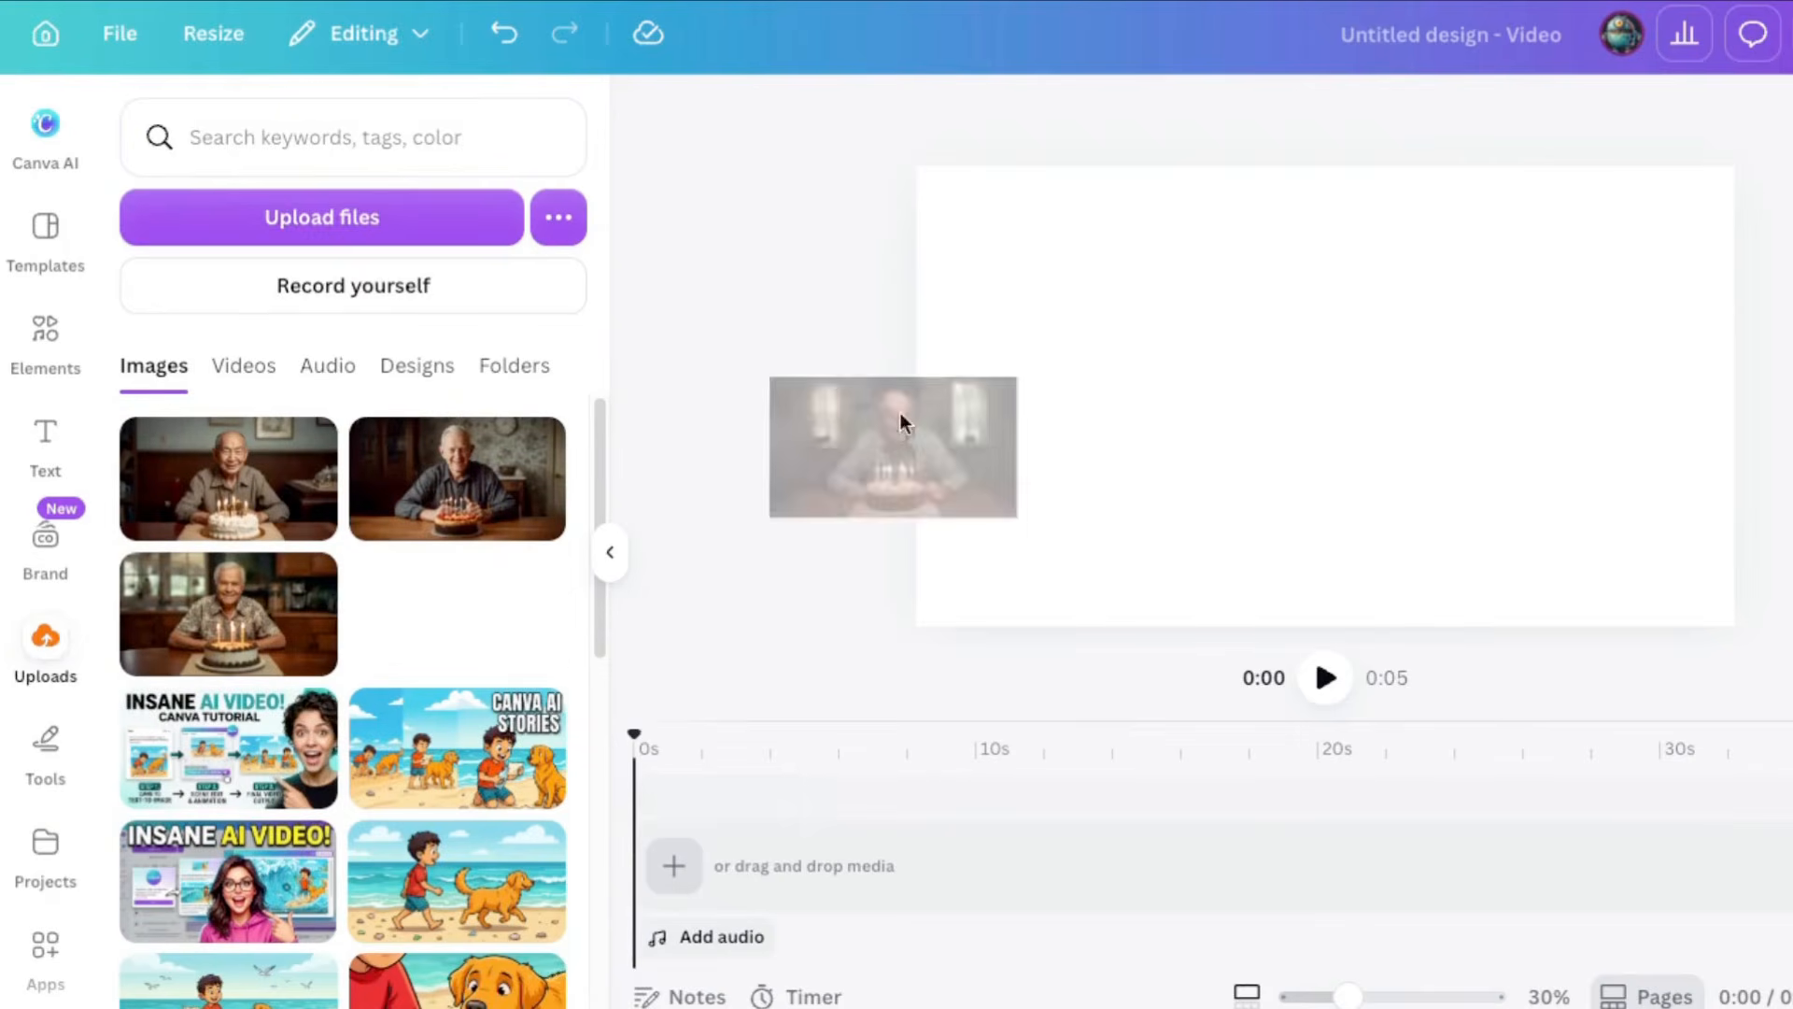
Place the uploaded photo of the man in a plaid shirt on the canvas, enlarge it to fill the frame and play it.
left_click_drag(1223, 481, 1046, 321)
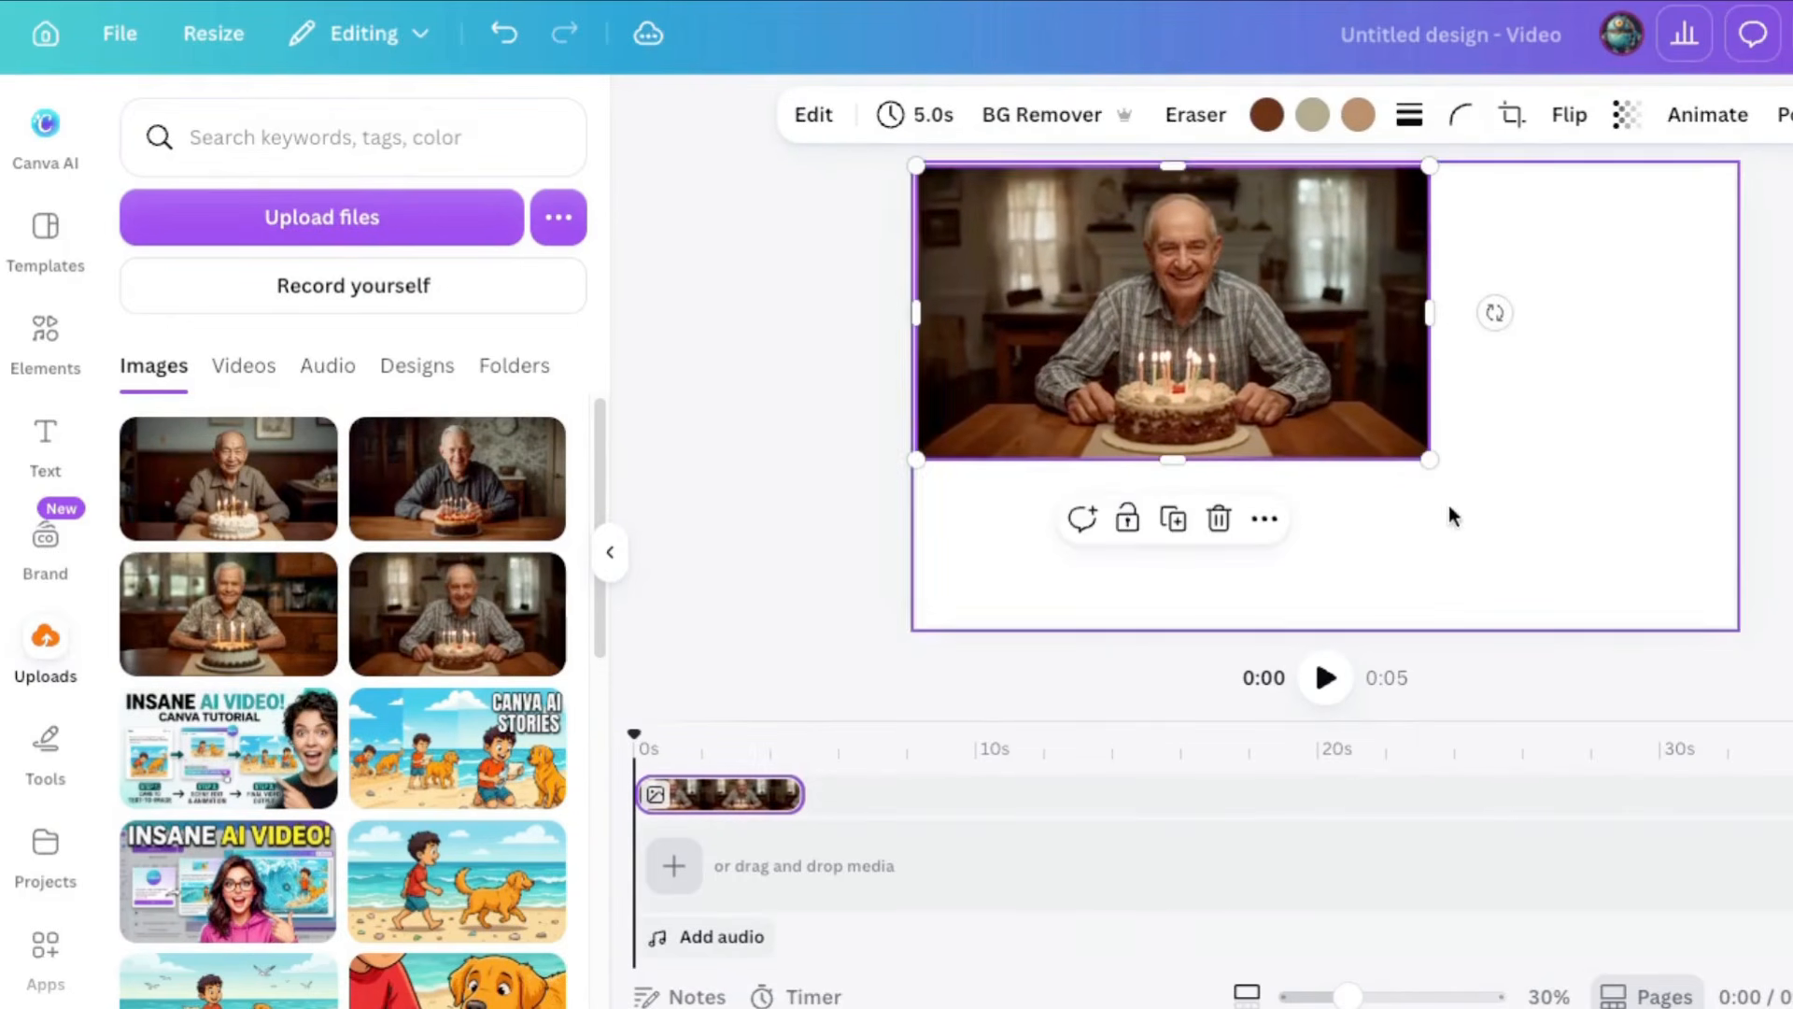
left_click_drag(1430, 458, 1729, 652)
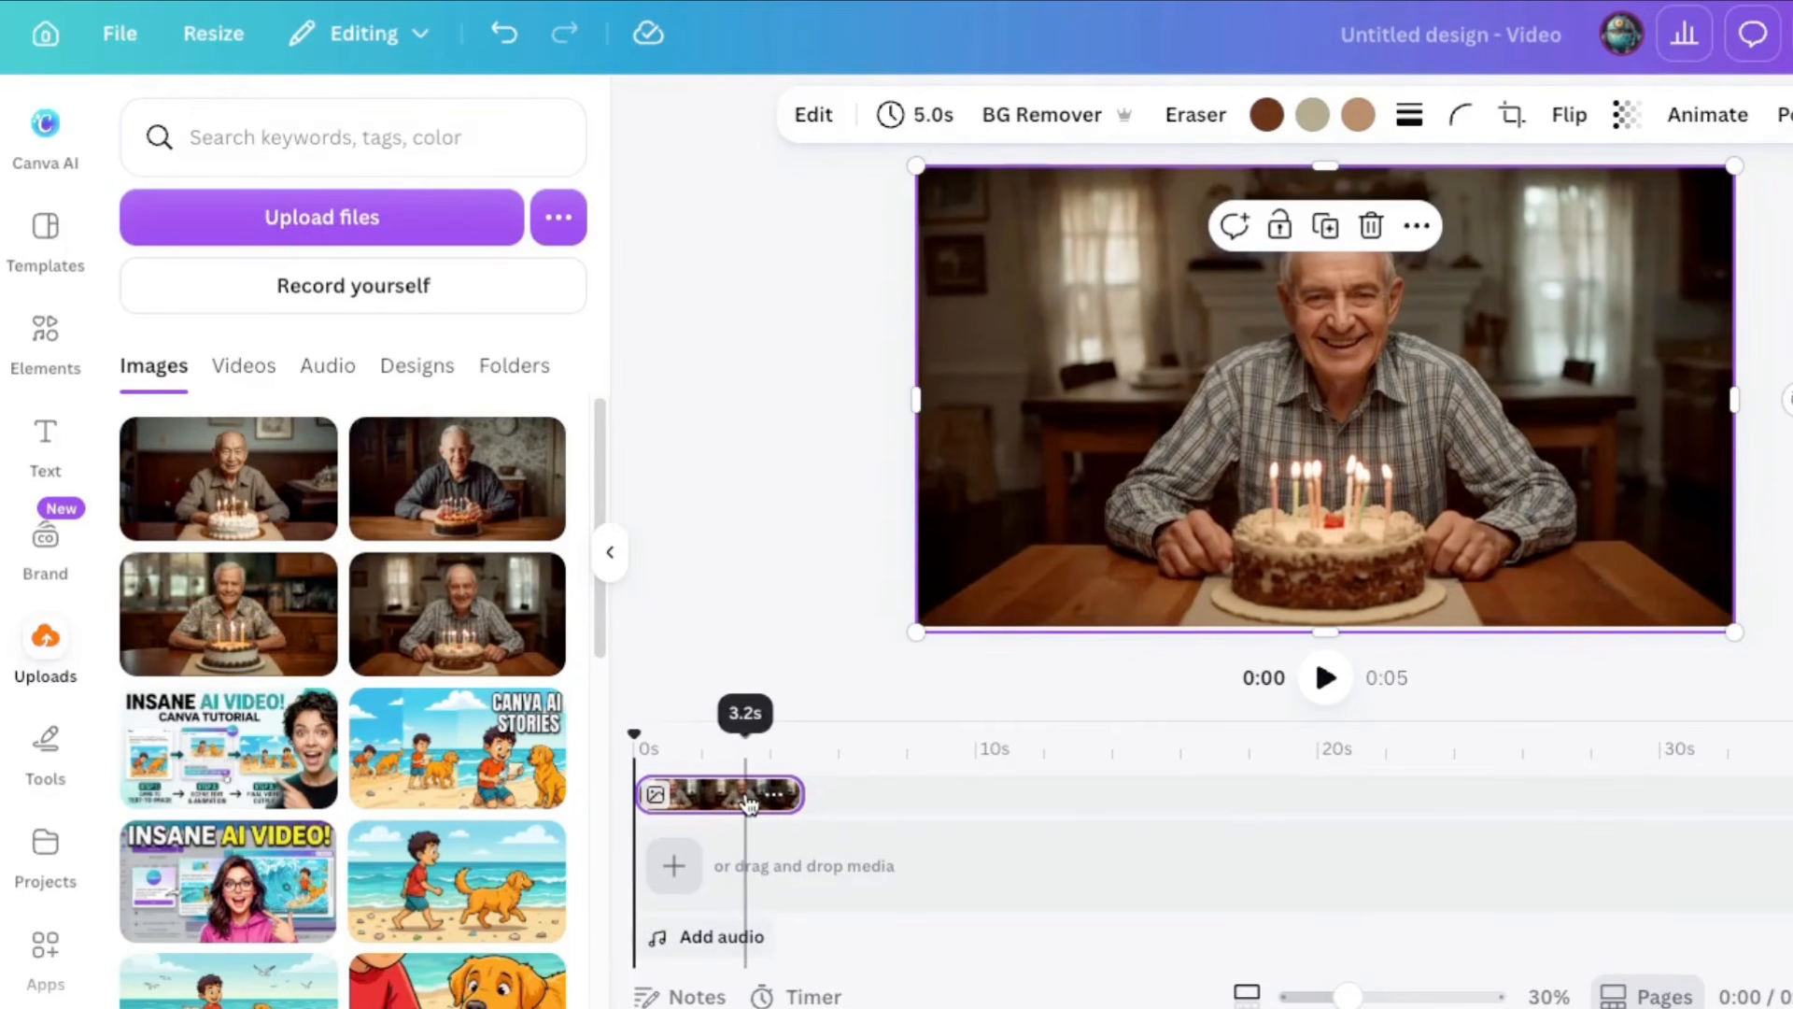
left_click(1328, 679)
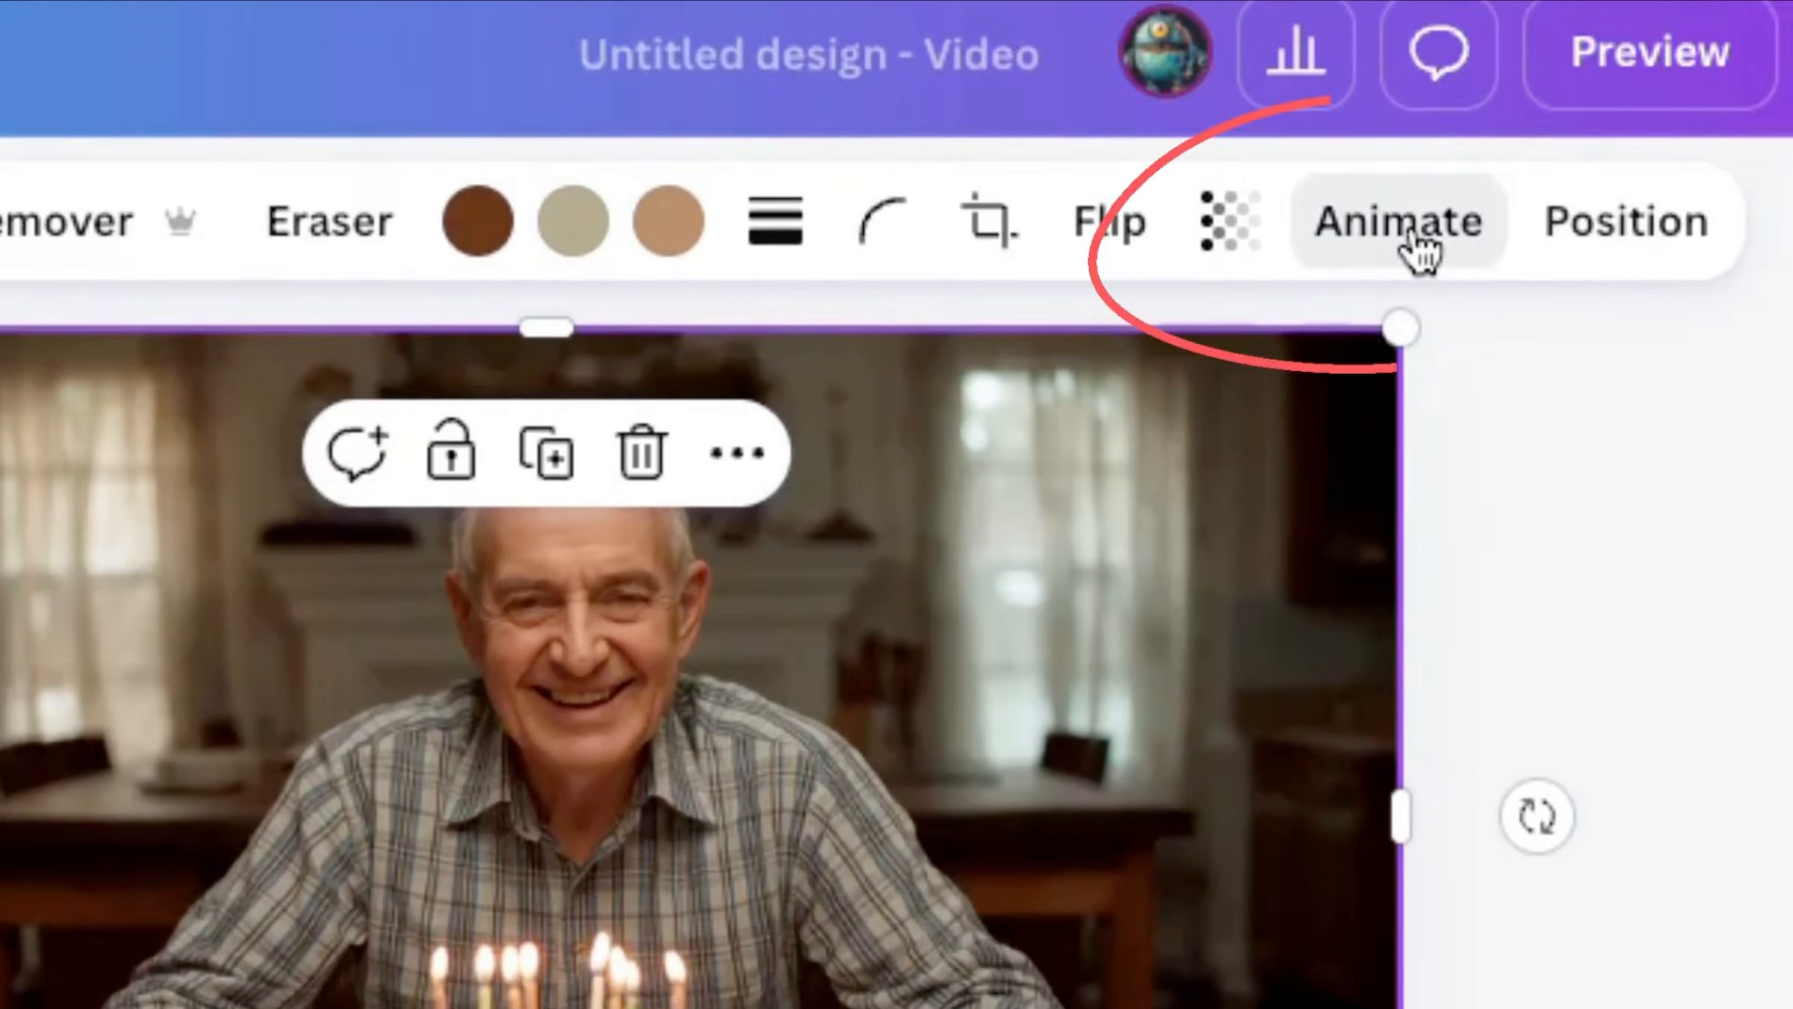
Browse the animation effects available for the birthday photo, from the featured and reveal styles to the add-on effects.
left_click(1415, 241)
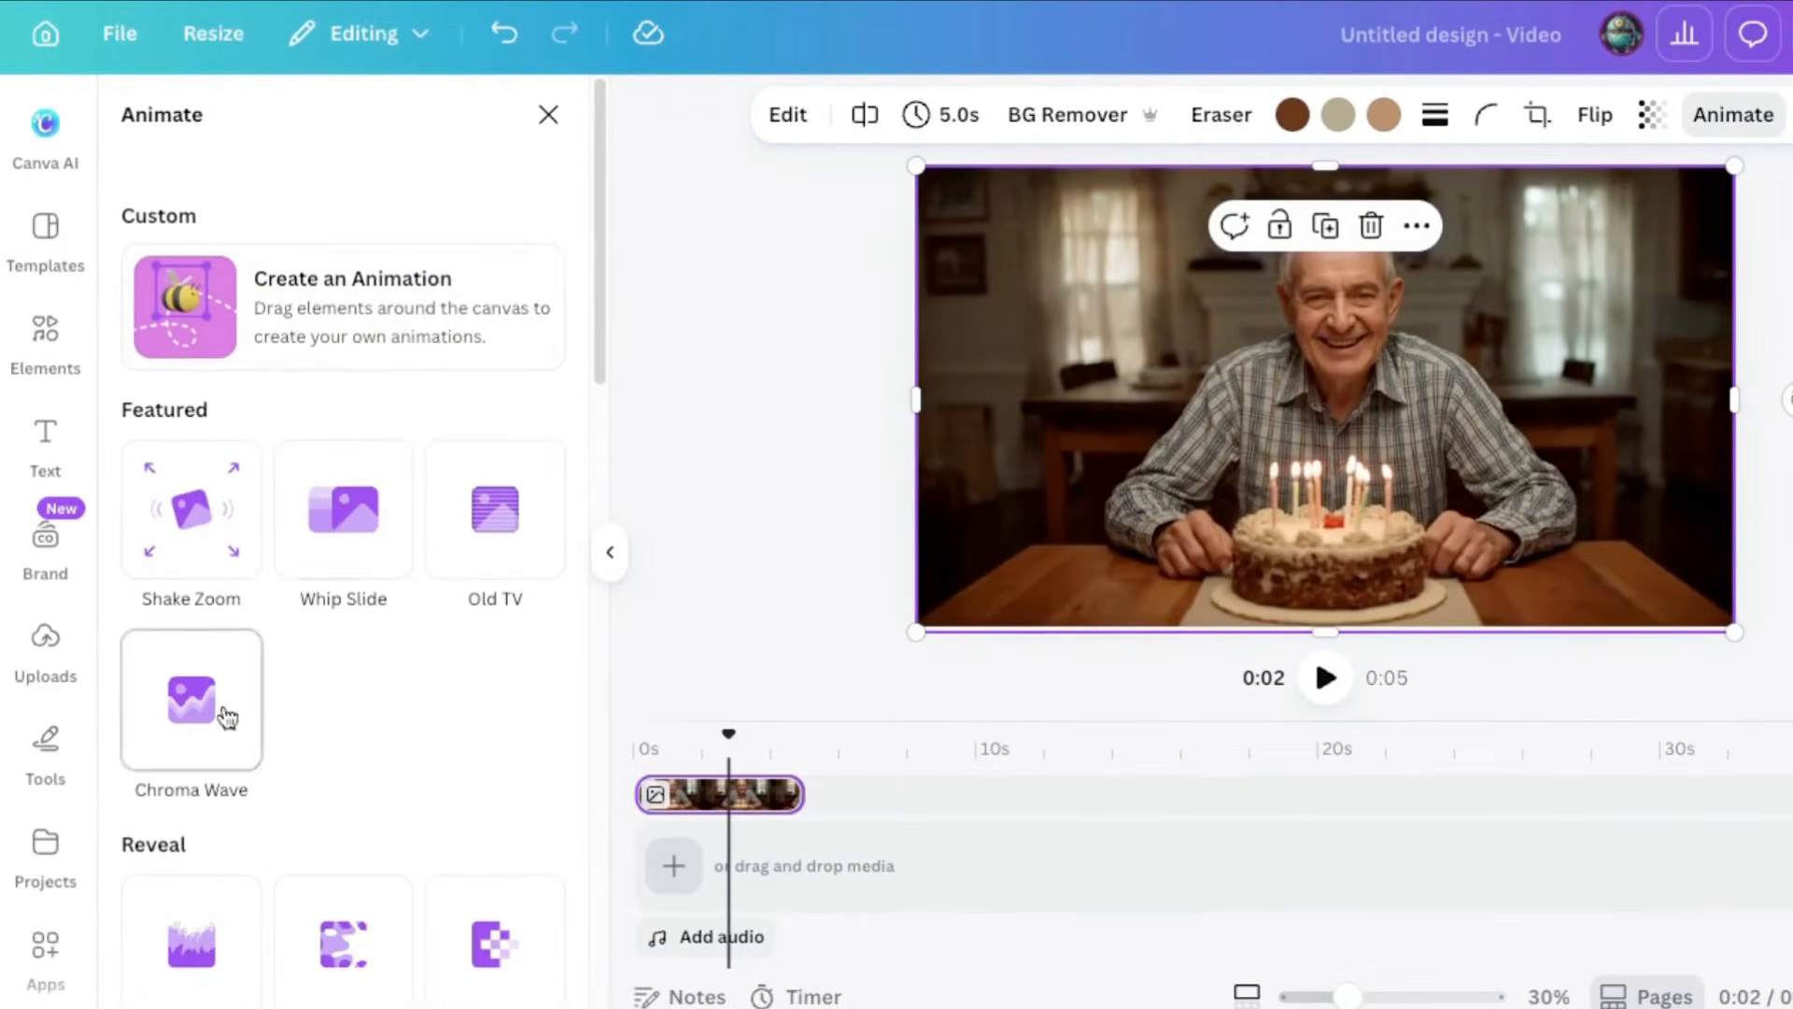
scroll(601, 333, "down", 5)
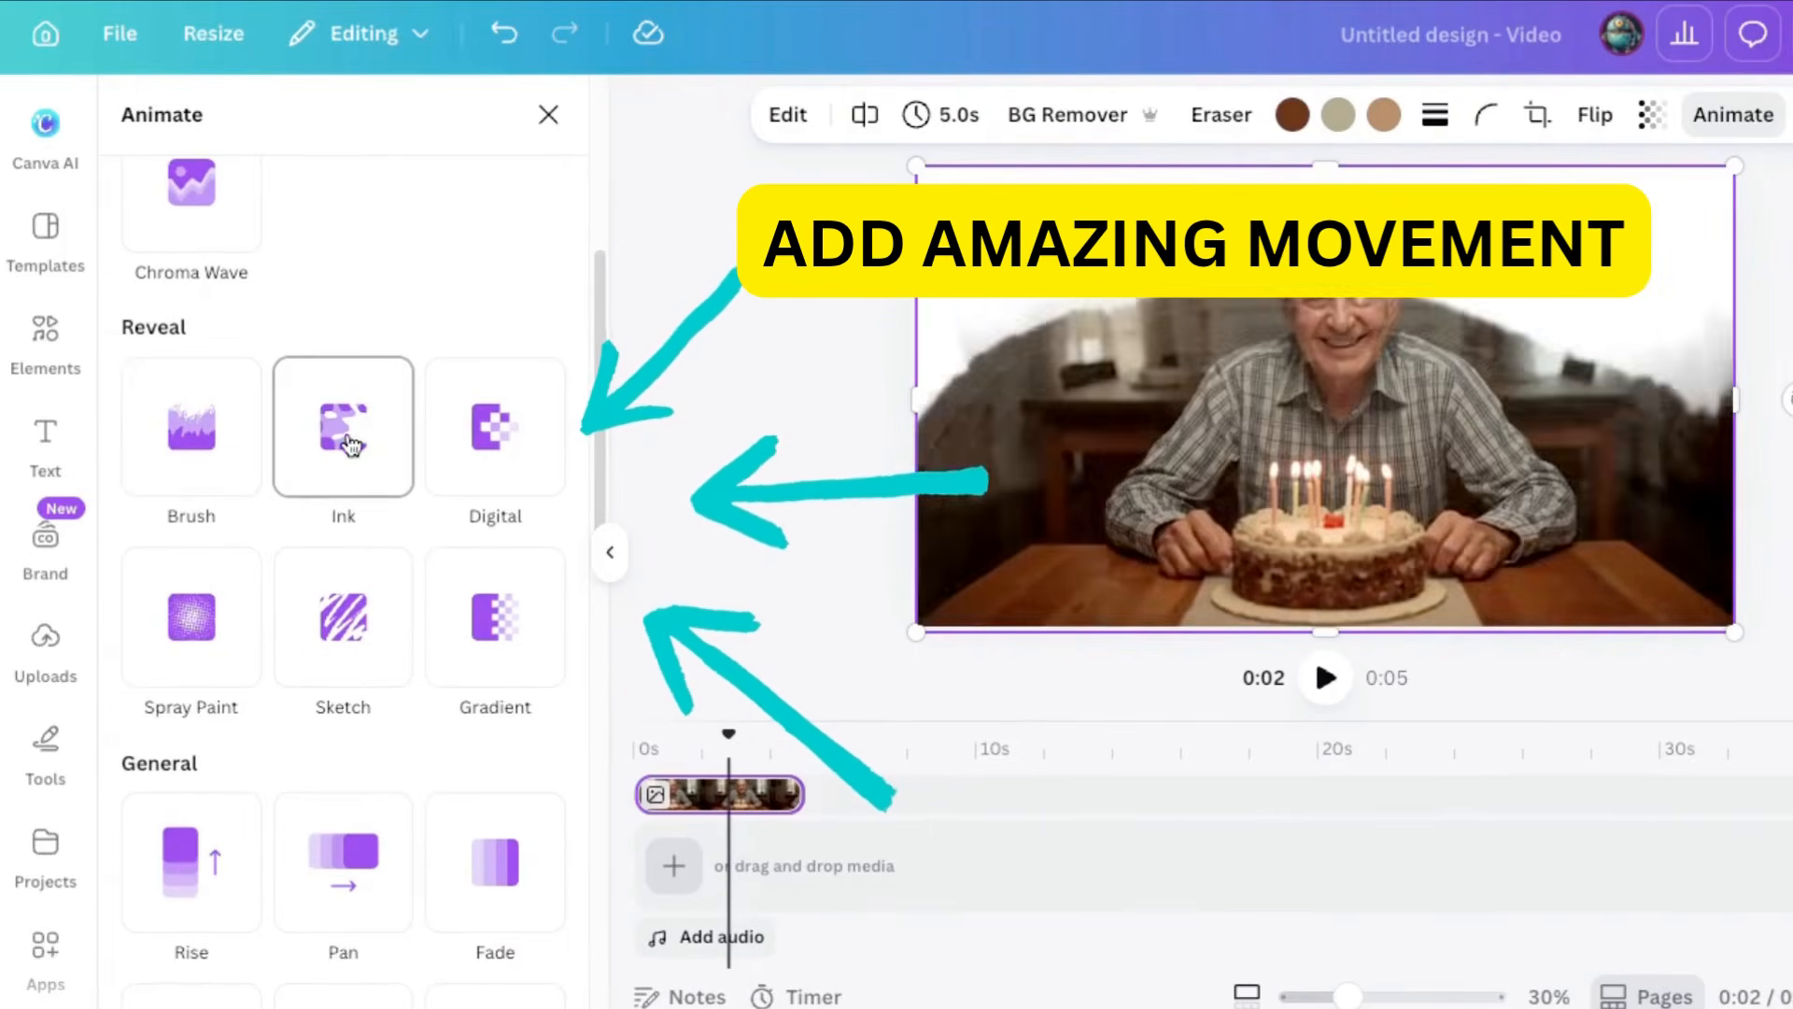
scroll(346, 619, "down", 4)
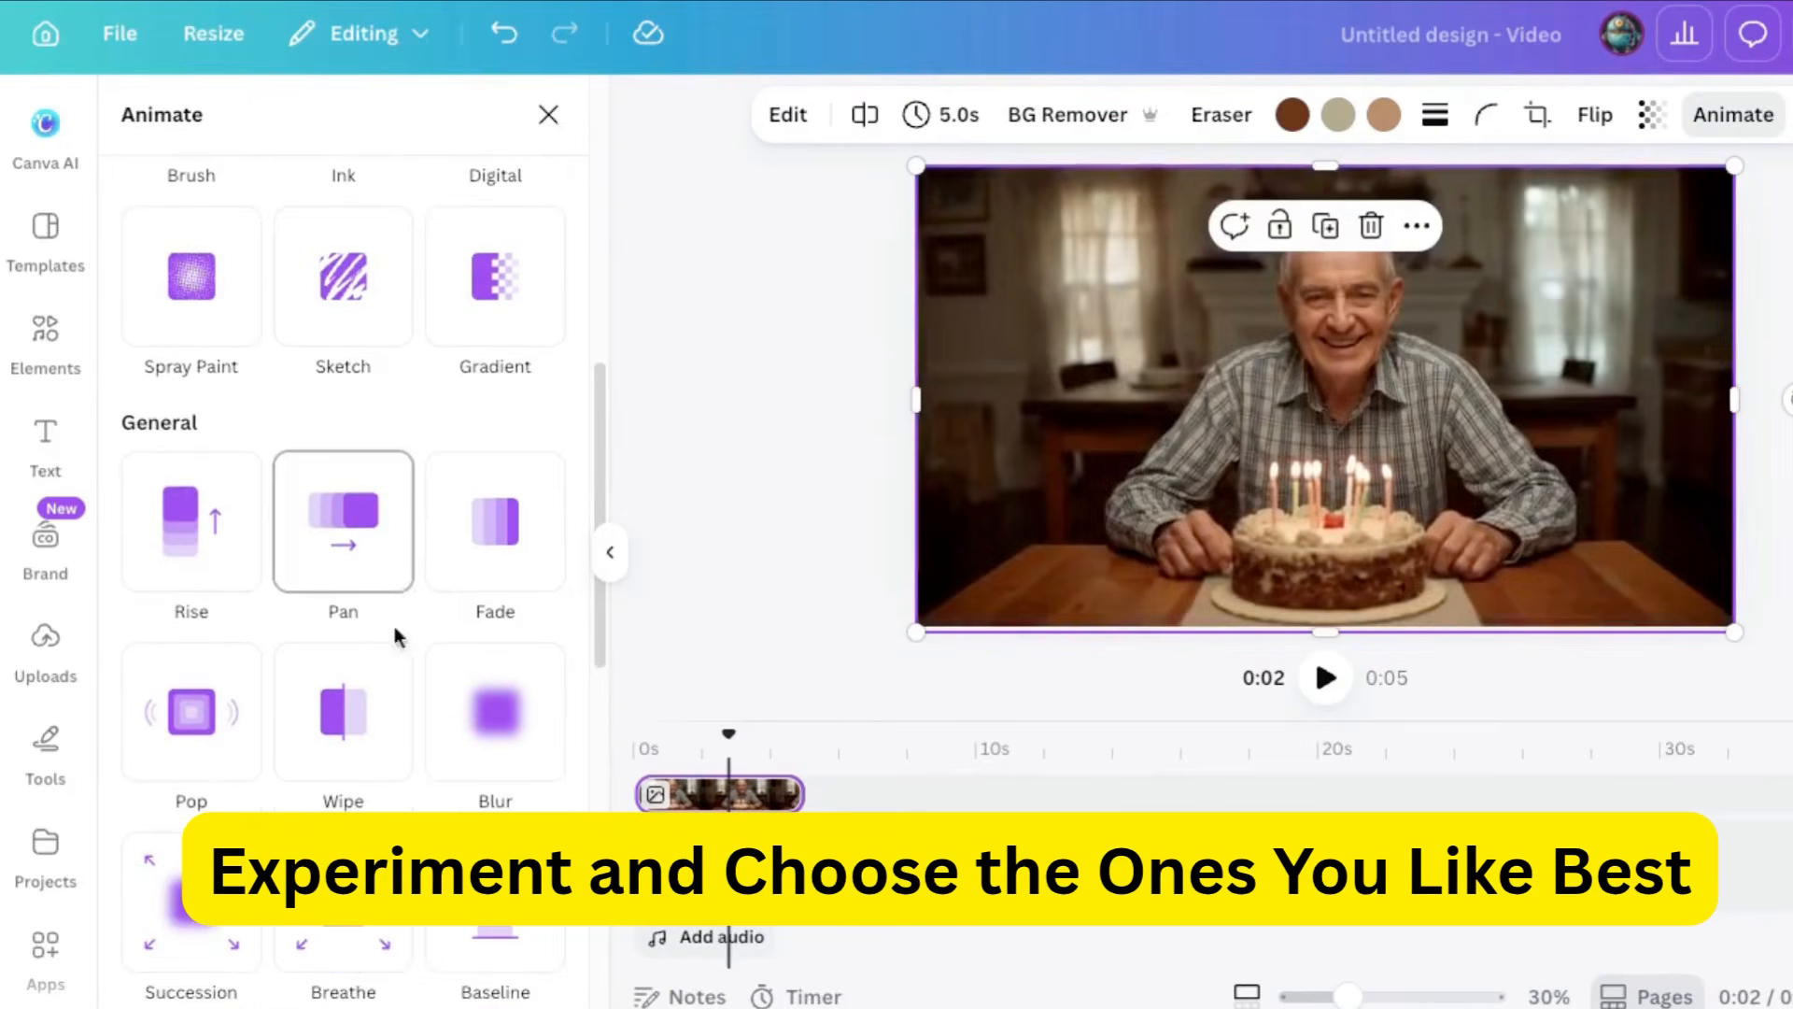
scroll(495, 644, "down", 5)
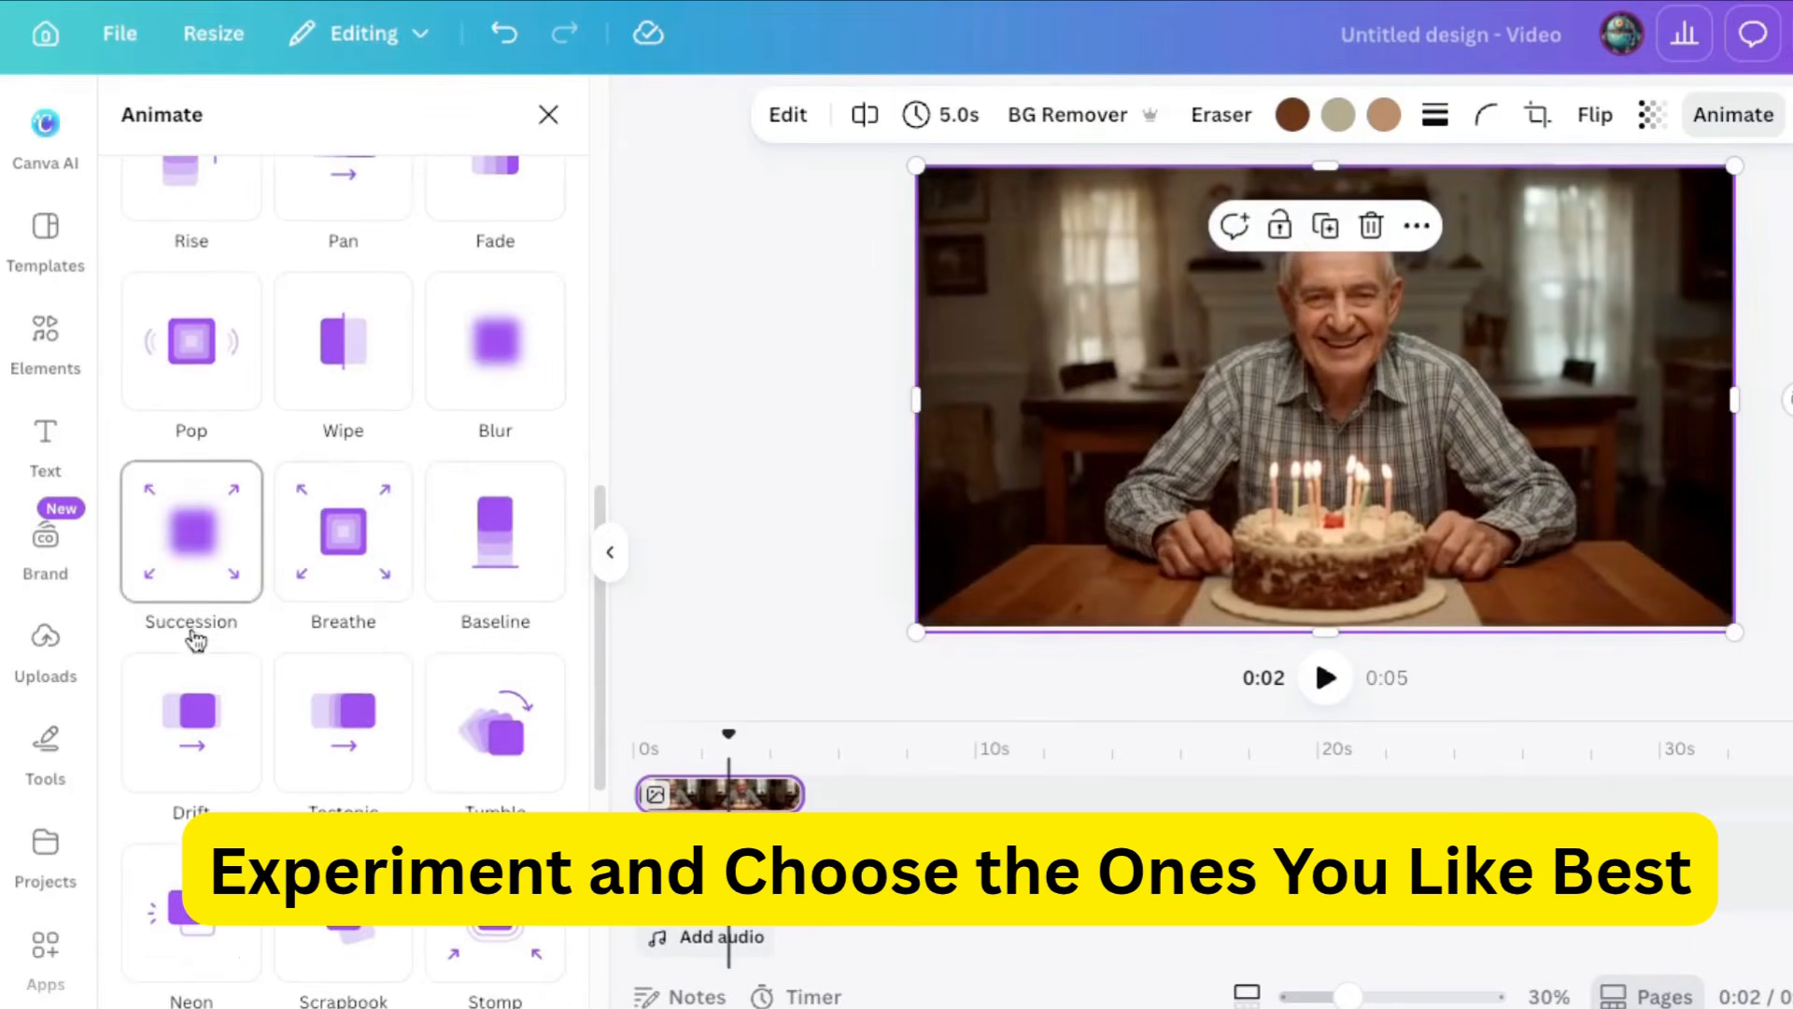
scroll(131, 641, "down", 5)
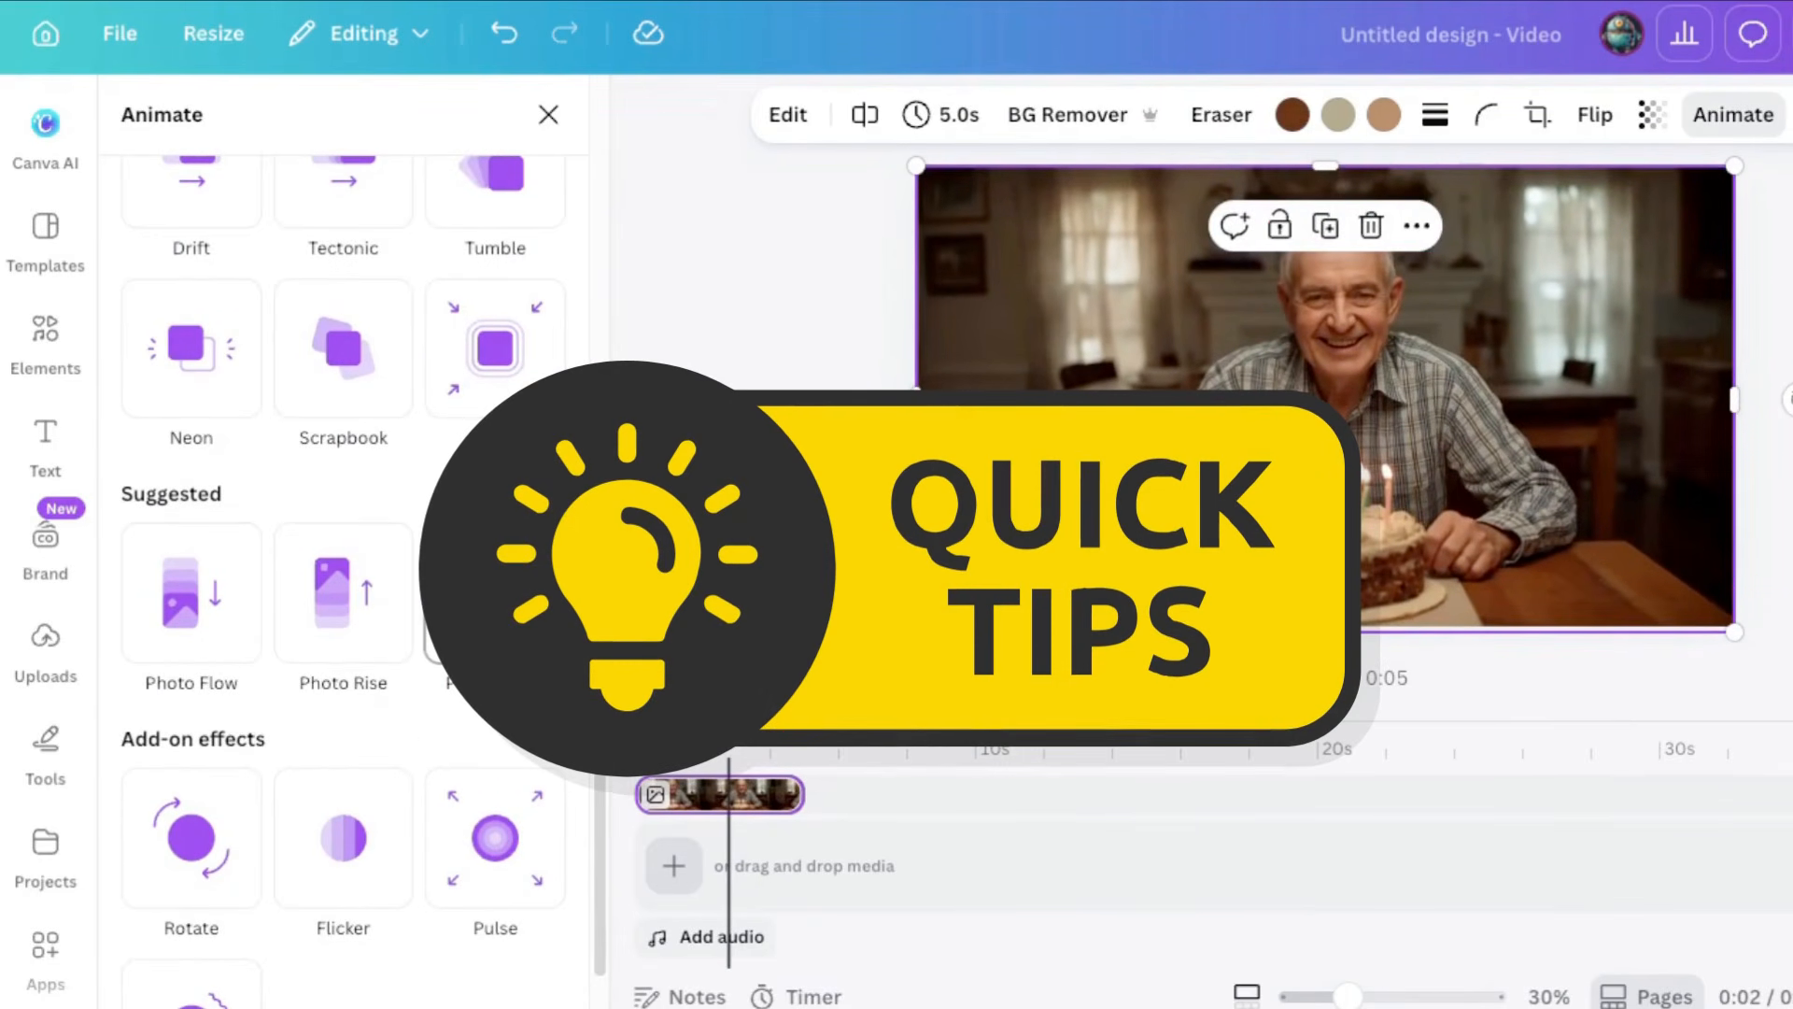
scroll(564, 479, "up", 8)
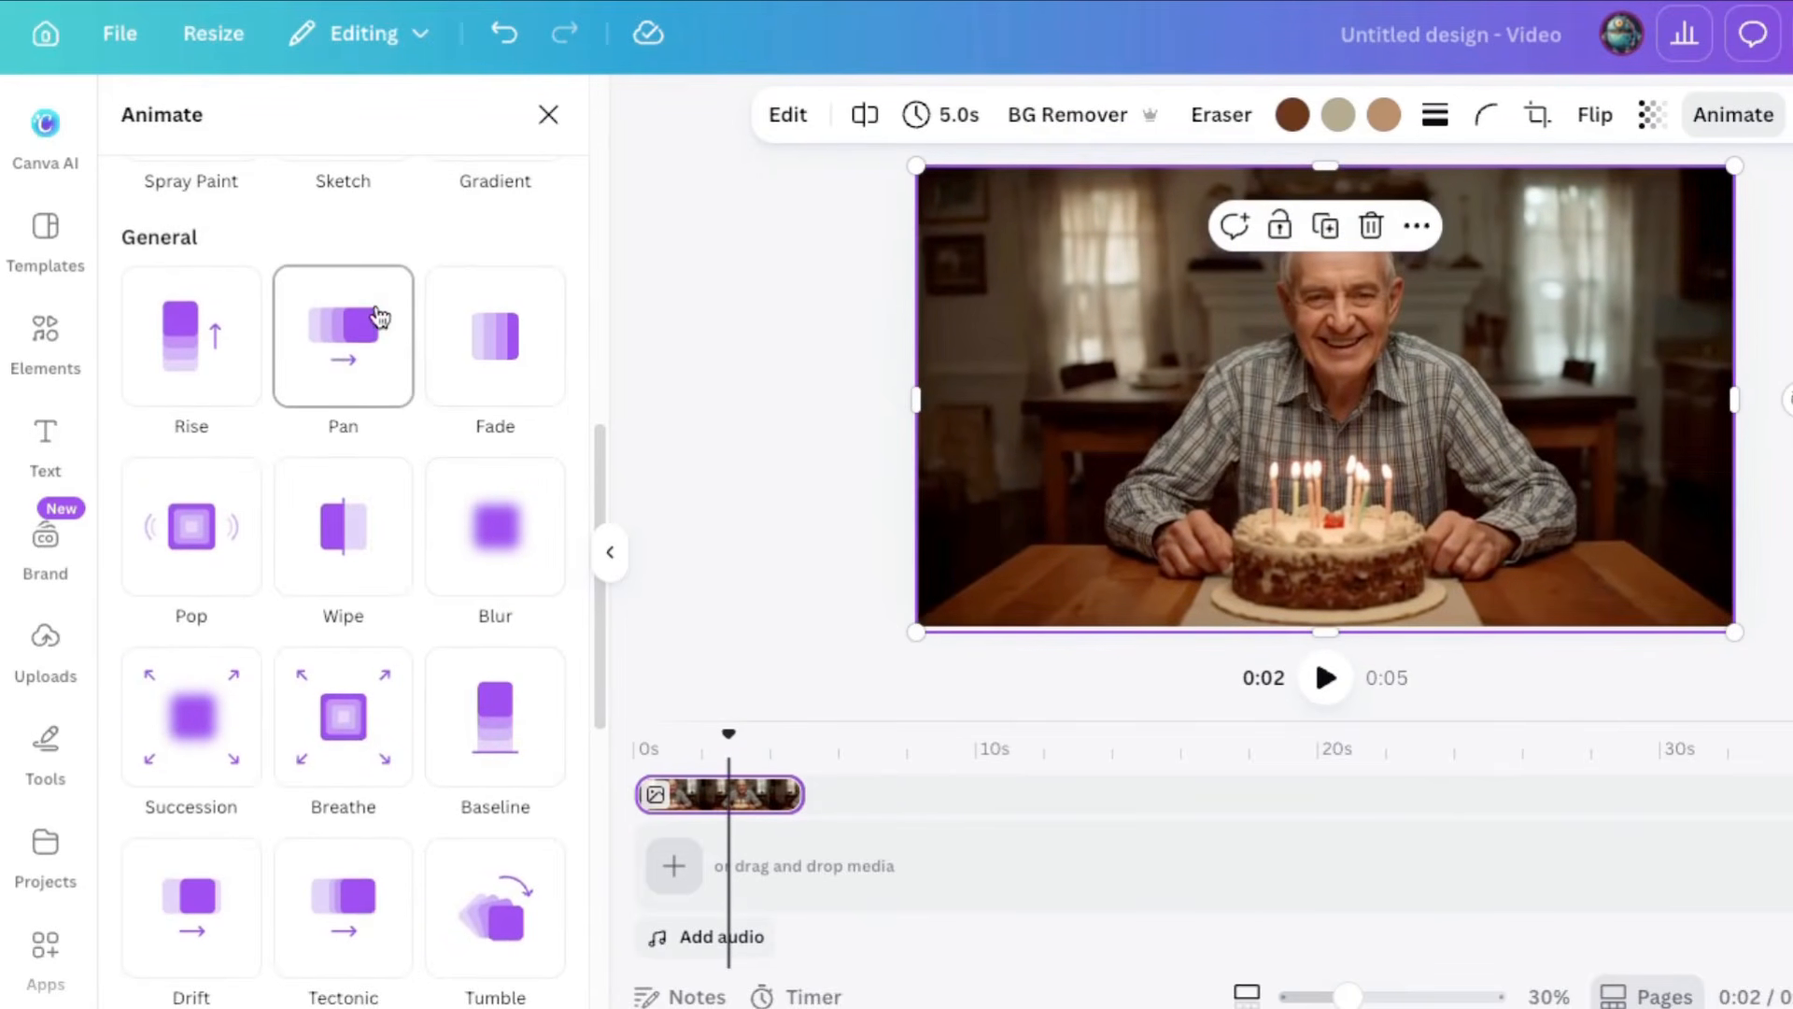
scroll(572, 618, "down", 4)
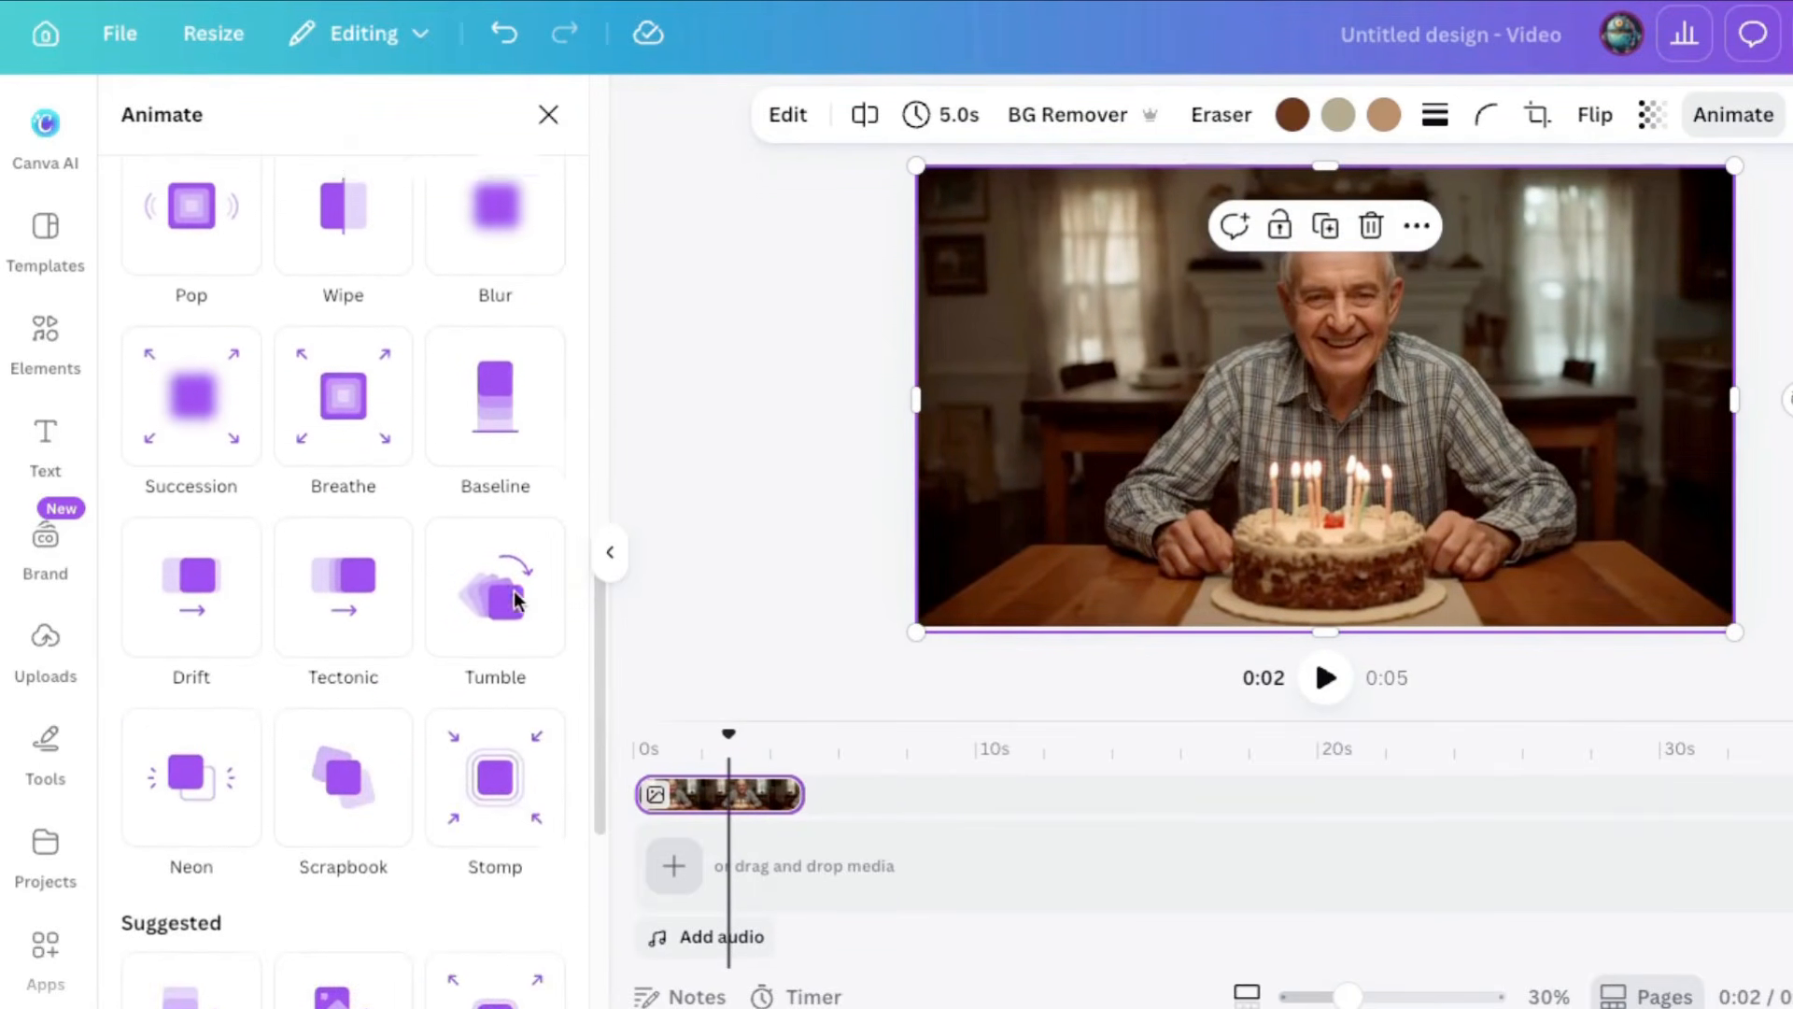
Try the Drift animation on the birthday photo.
left_click(187, 563)
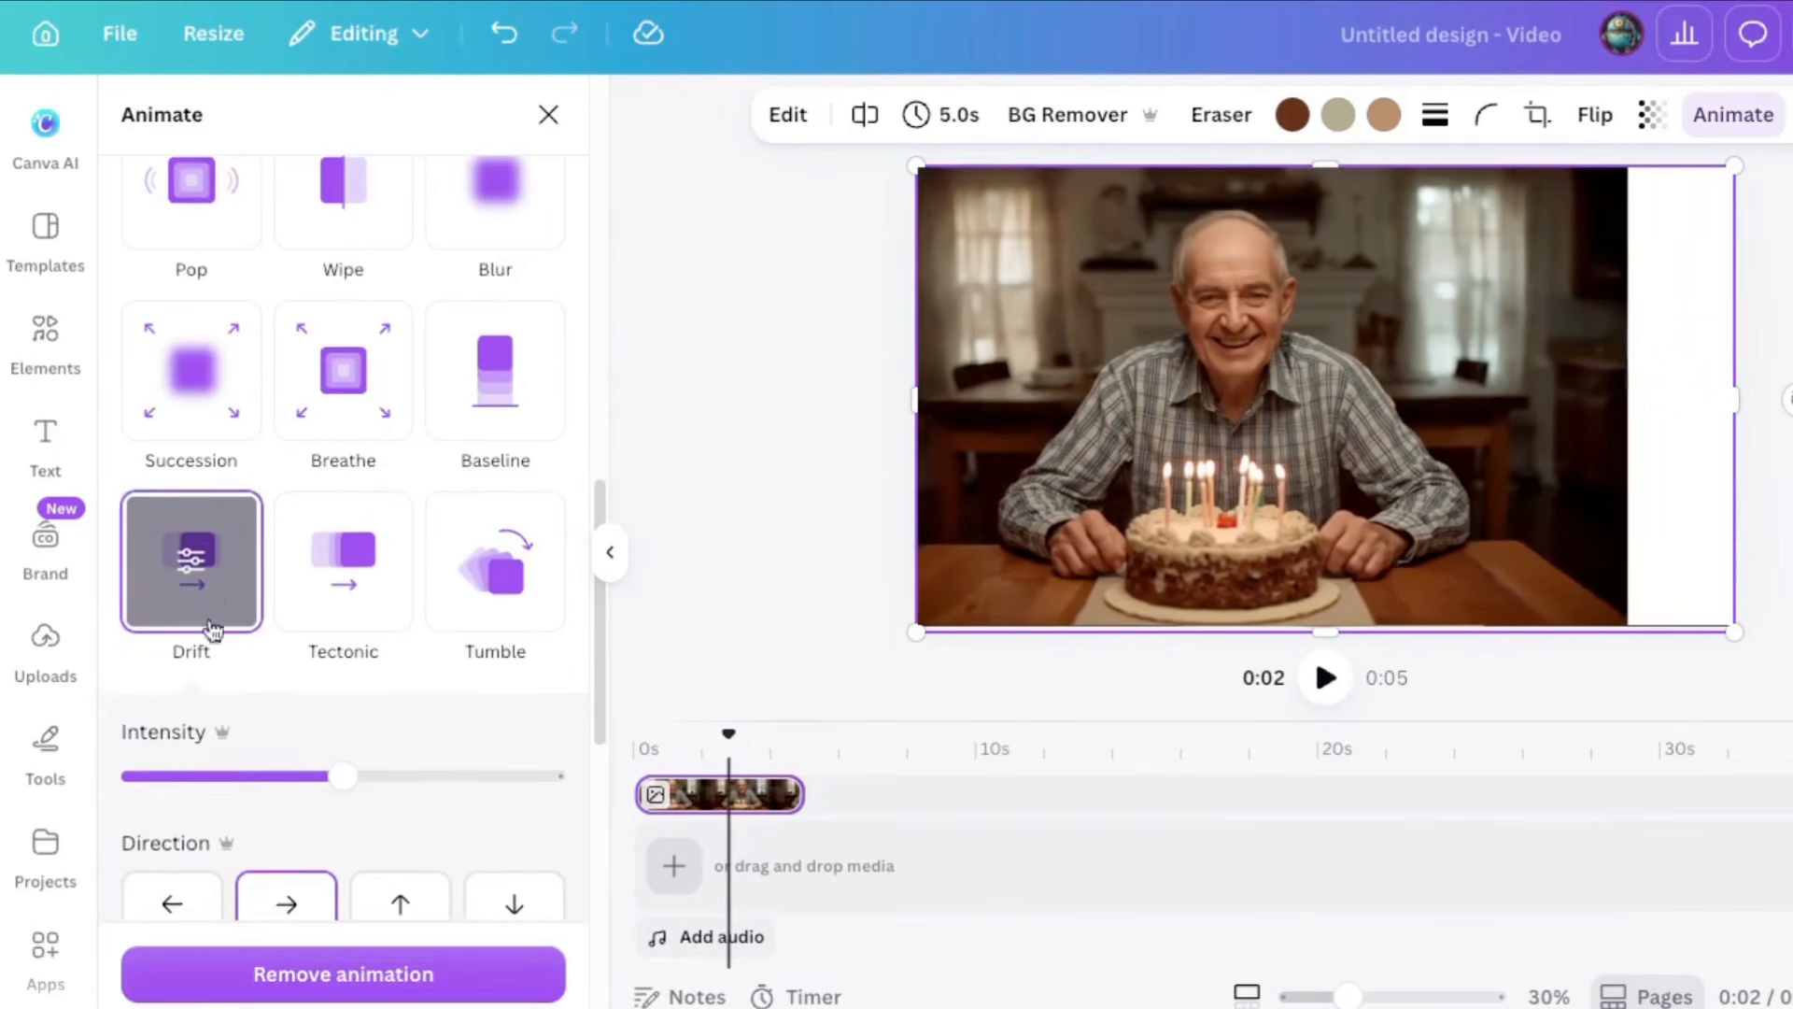
left_click_drag(272, 714, 365, 710)
scroll(540, 696, "up", 4)
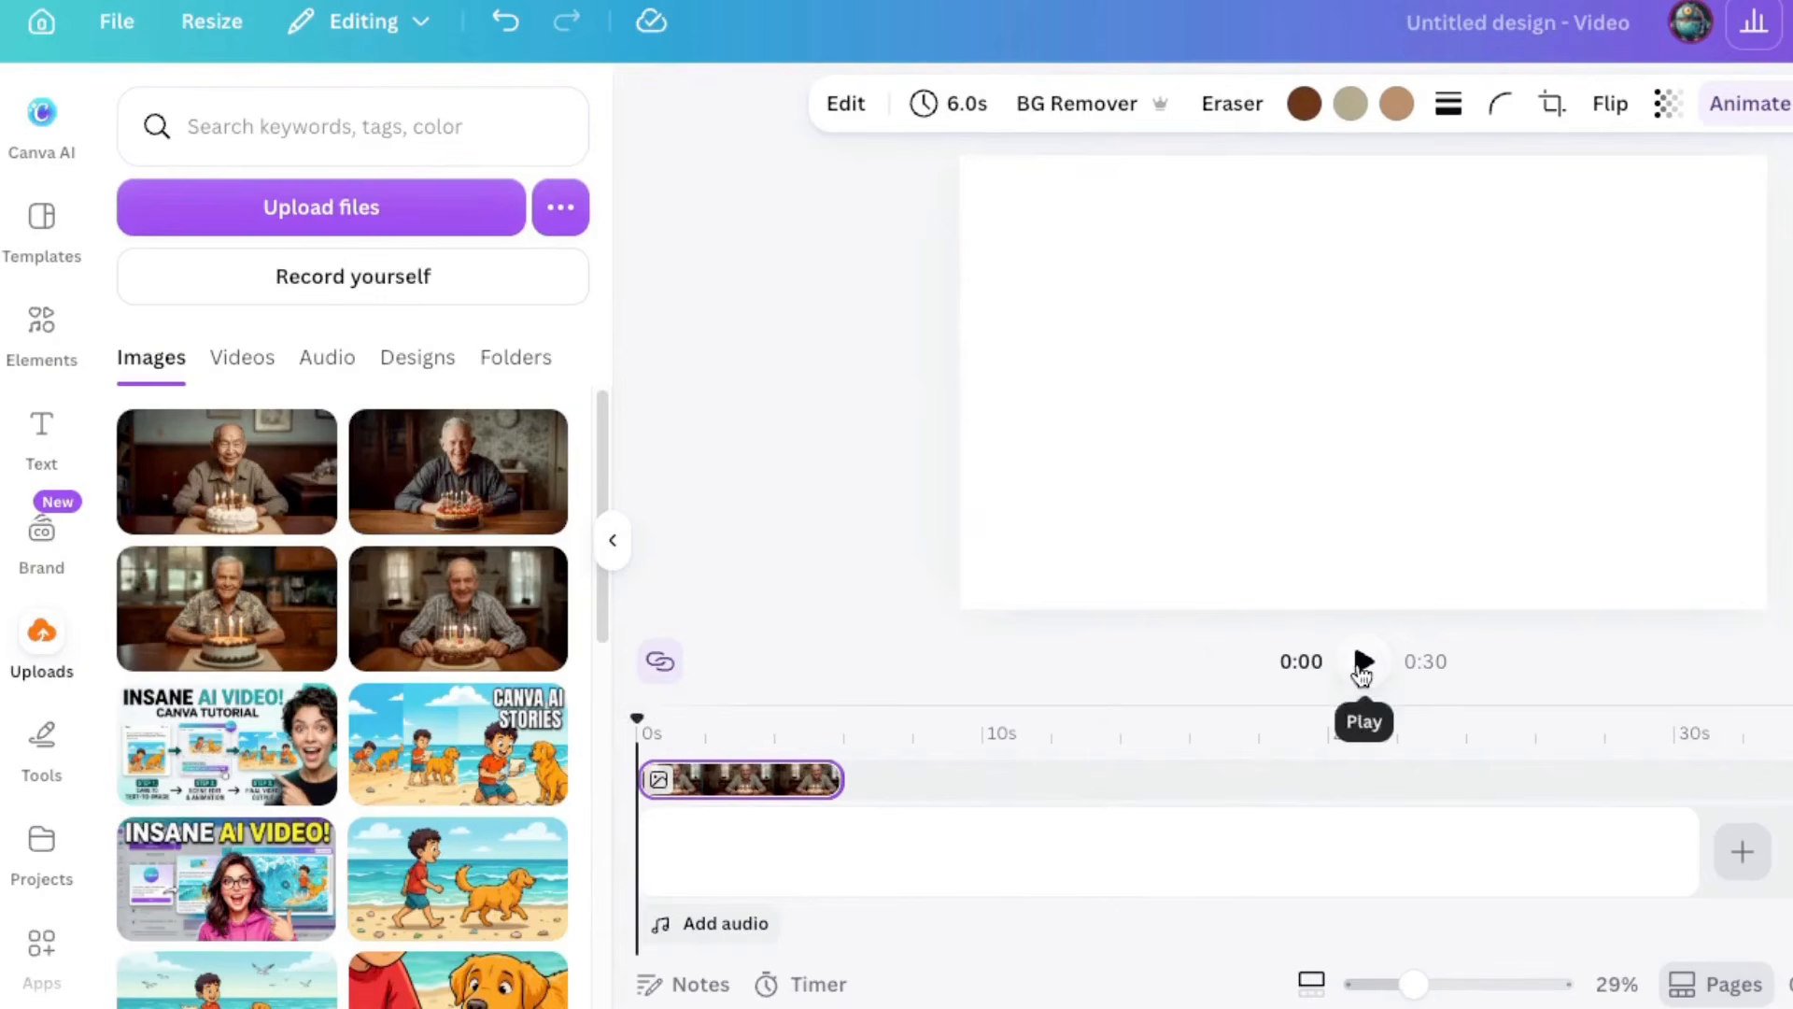
Play the animated photo from the start and reopen its animation settings.
left_click(1363, 663)
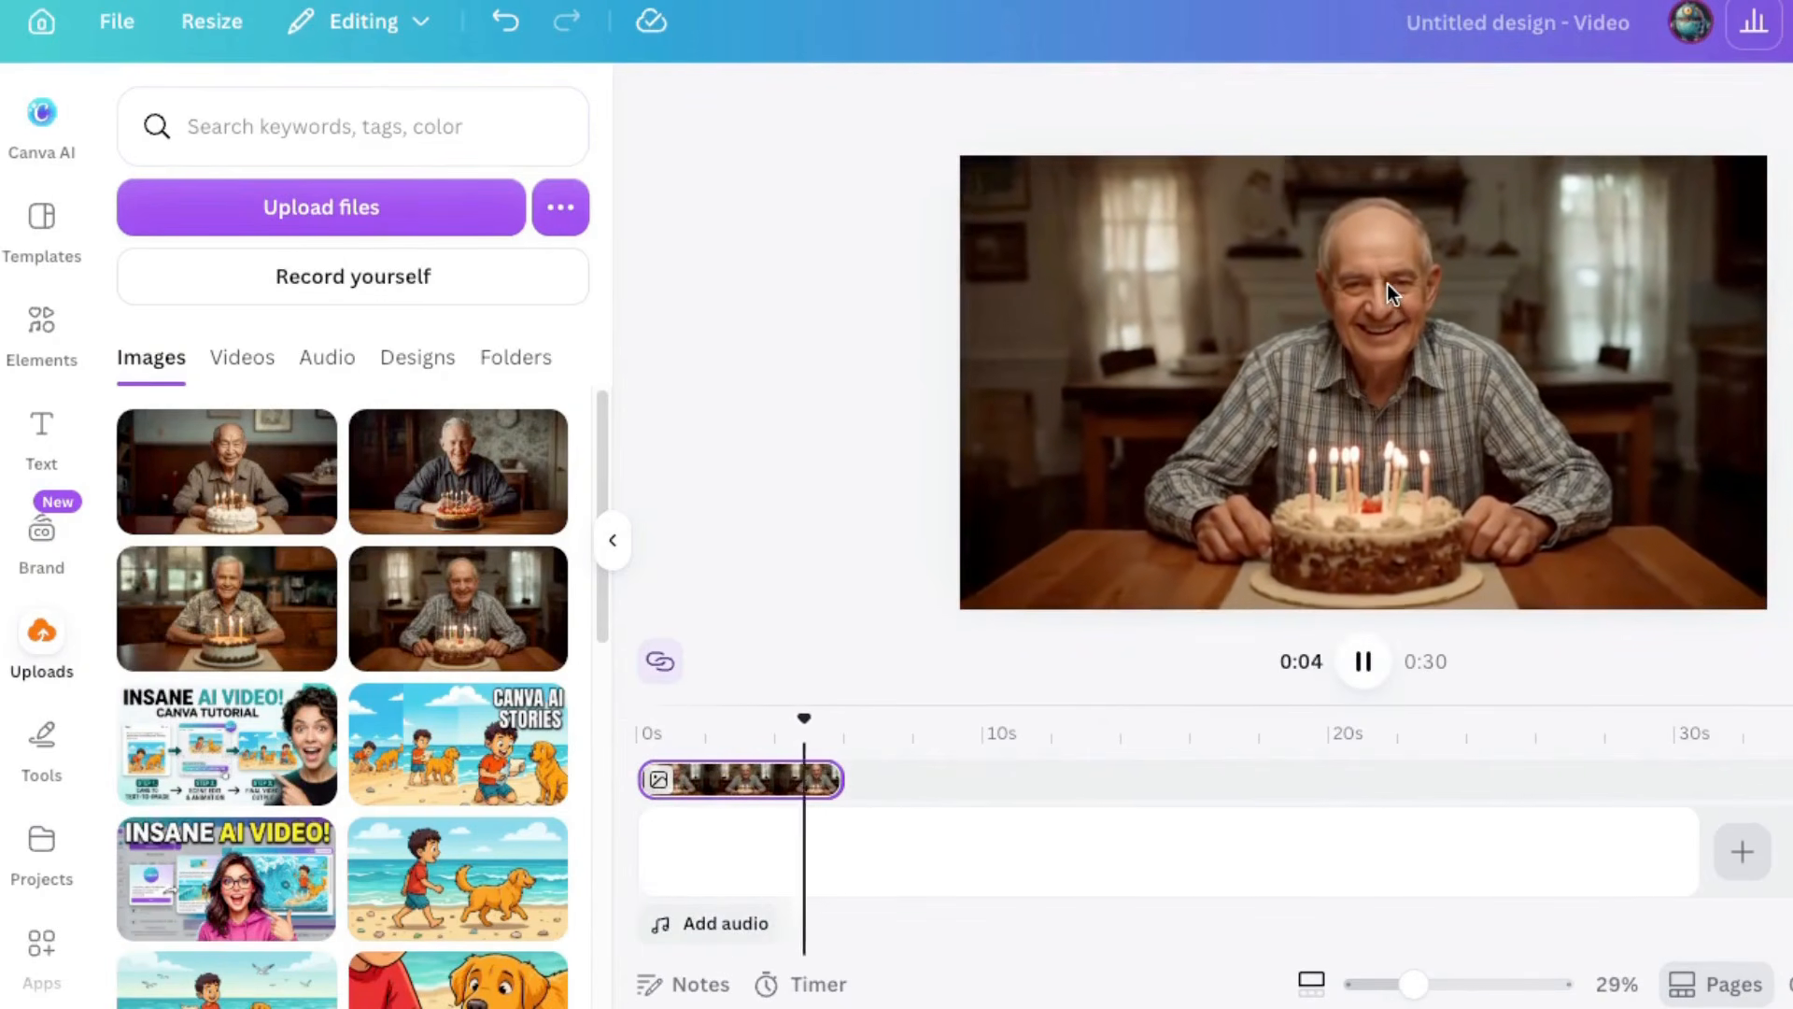
left_click(1689, 184)
left_click(1757, 115)
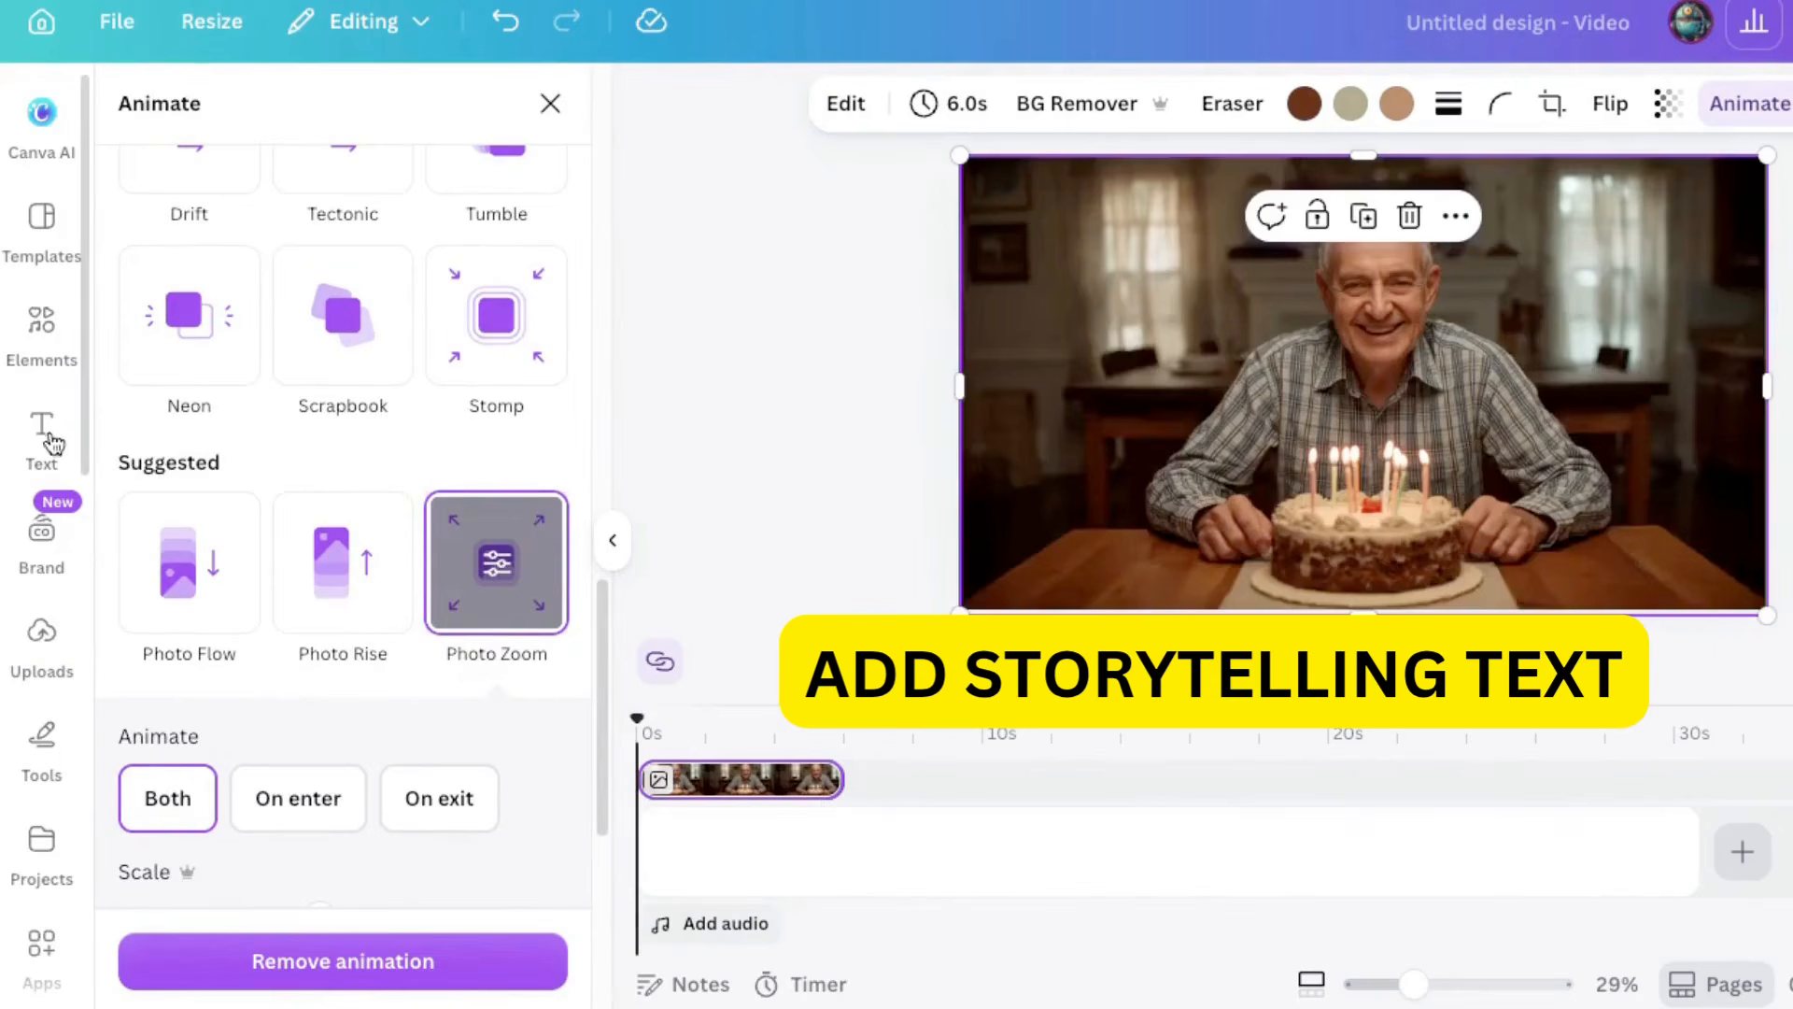
Add a subheading reading "Grandpa's 73rd Birthday" over the photo, without an extra blank line.
left_click(41, 432)
left_click(224, 664)
type("Grandpa’s 73rd Birthday")
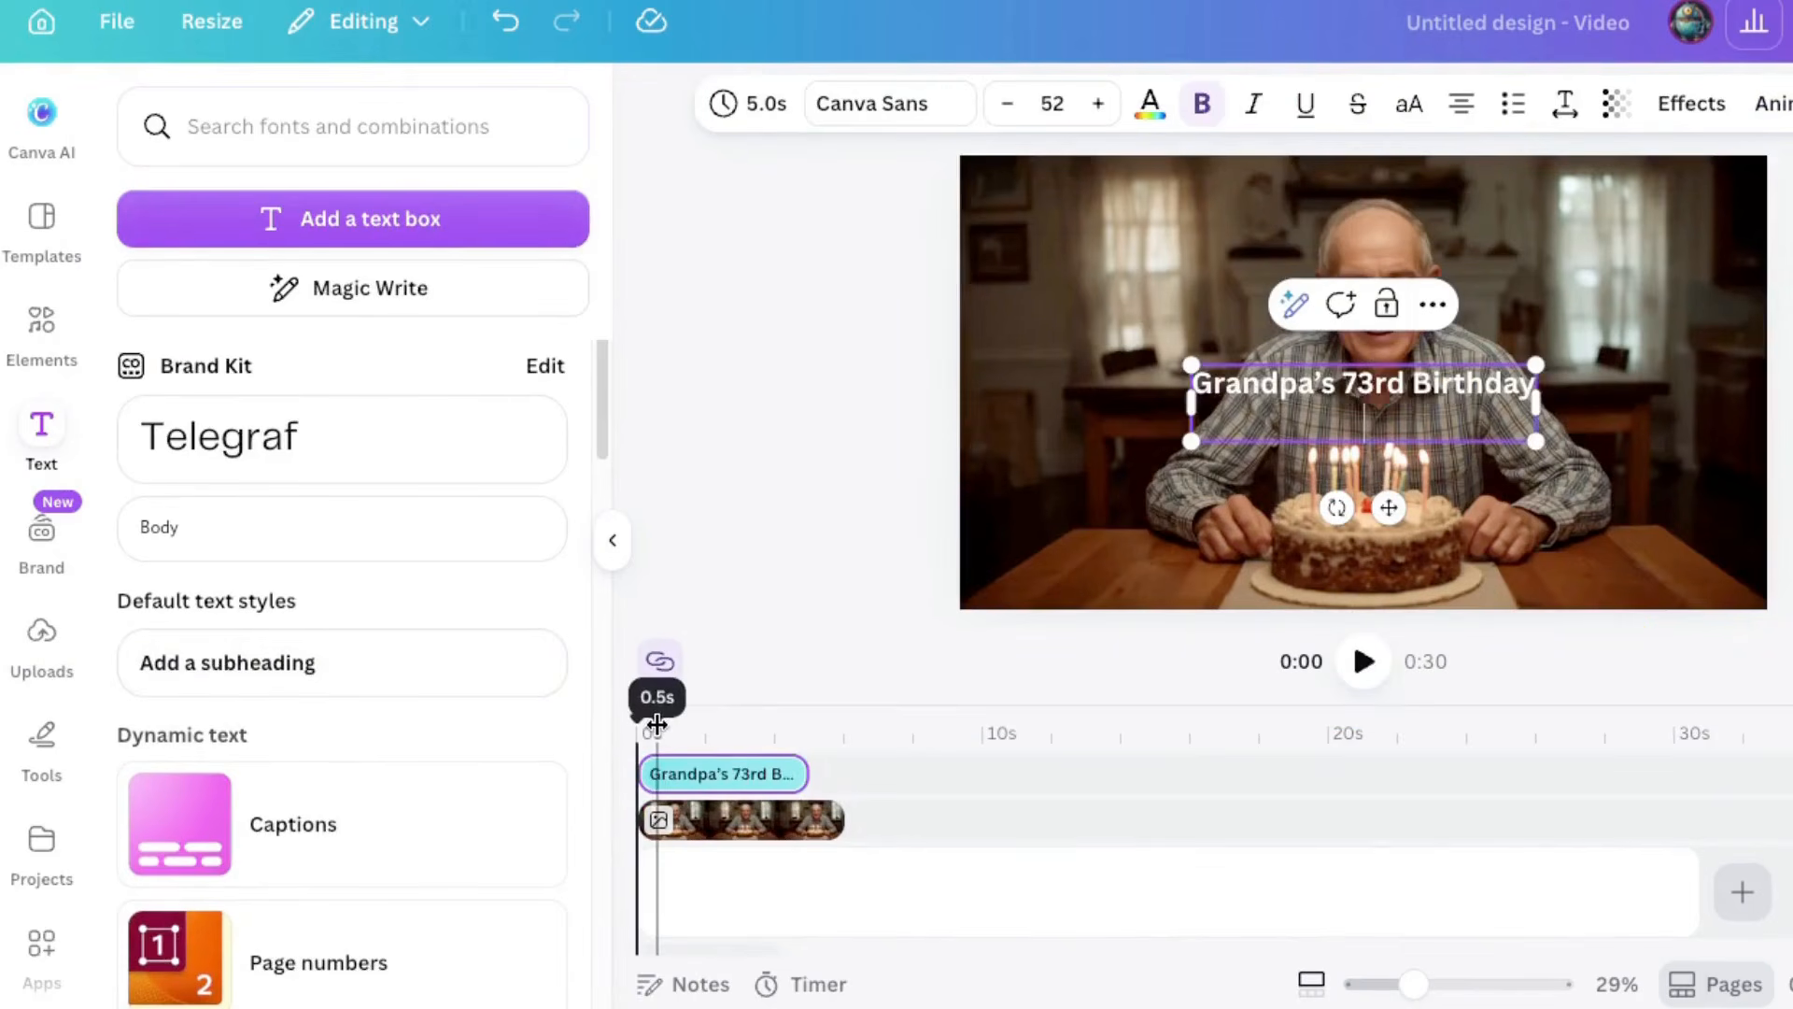
key("BackSpace")
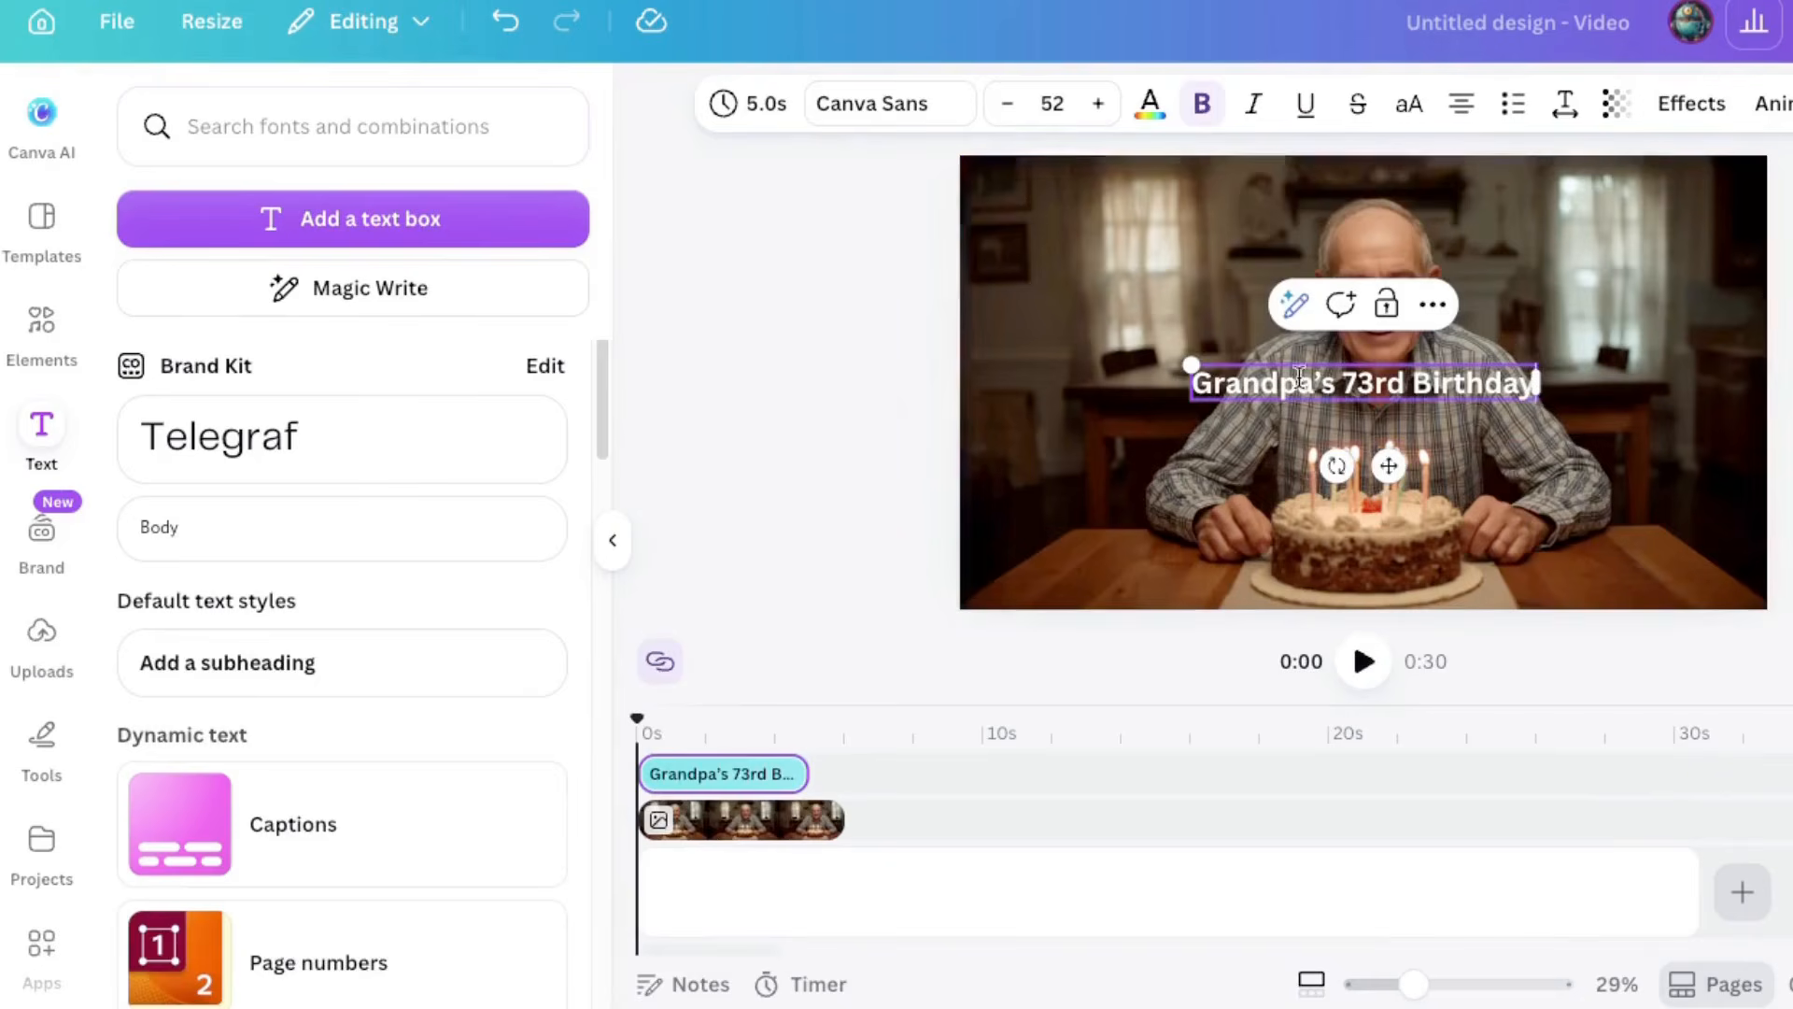
Change the font of the birthday title to Impact.
left_click(869, 110)
scroll(432, 560, "down", 3)
scroll(229, 779, "down", 1)
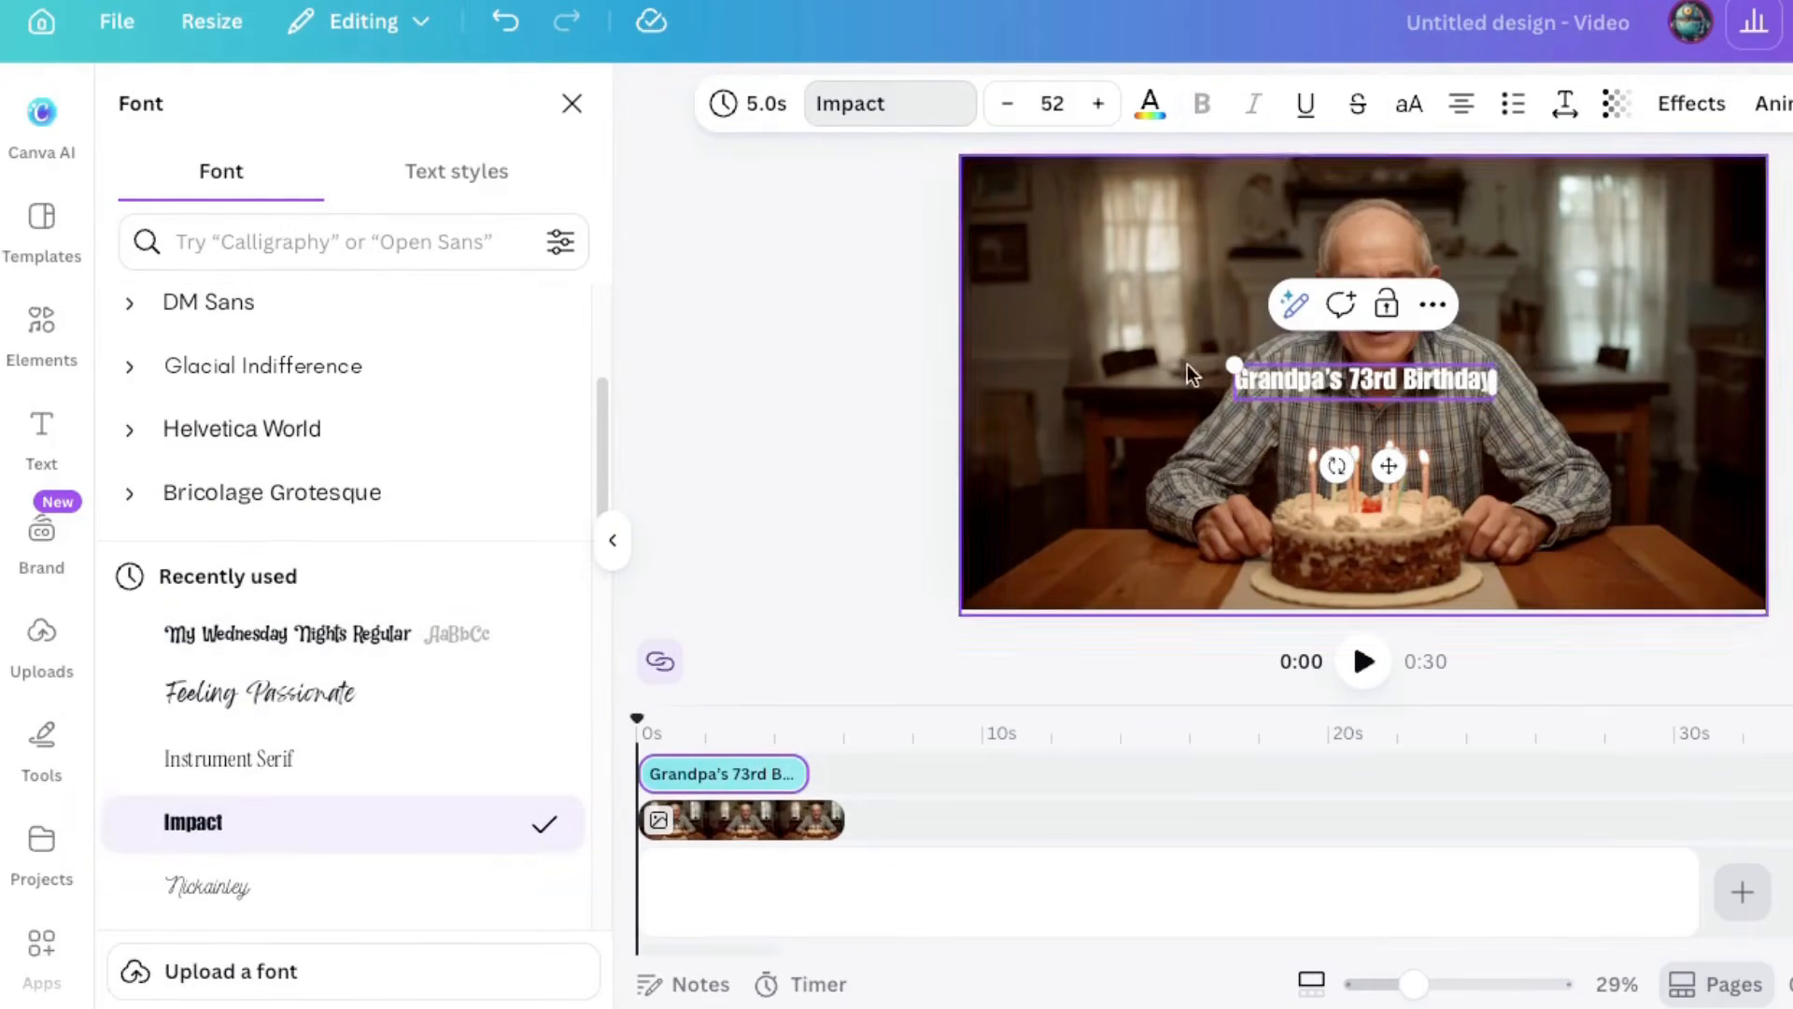
Move the birthday title to the upper-left corner of the photo and scale it to a font size of about 65.4.
left_click_drag(1232, 362, 1126, 349)
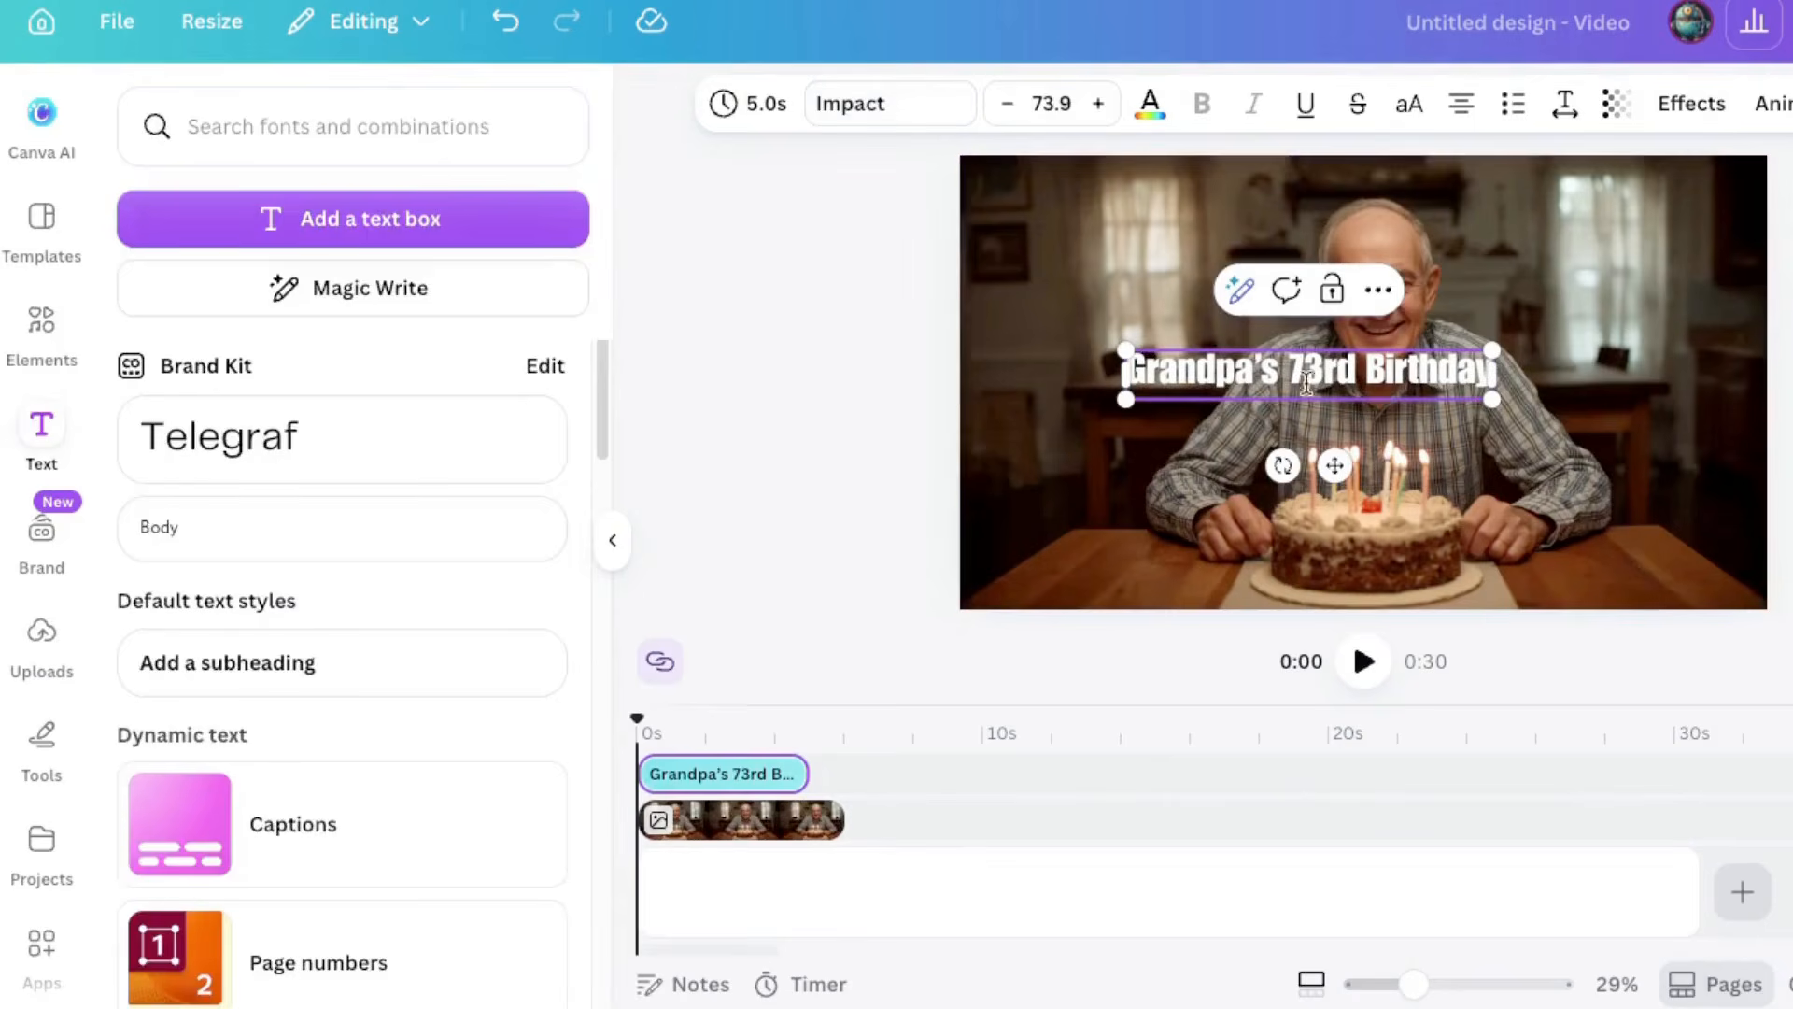
left_click_drag(1329, 465, 1187, 288)
left_click_drag(1350, 233, 1310, 221)
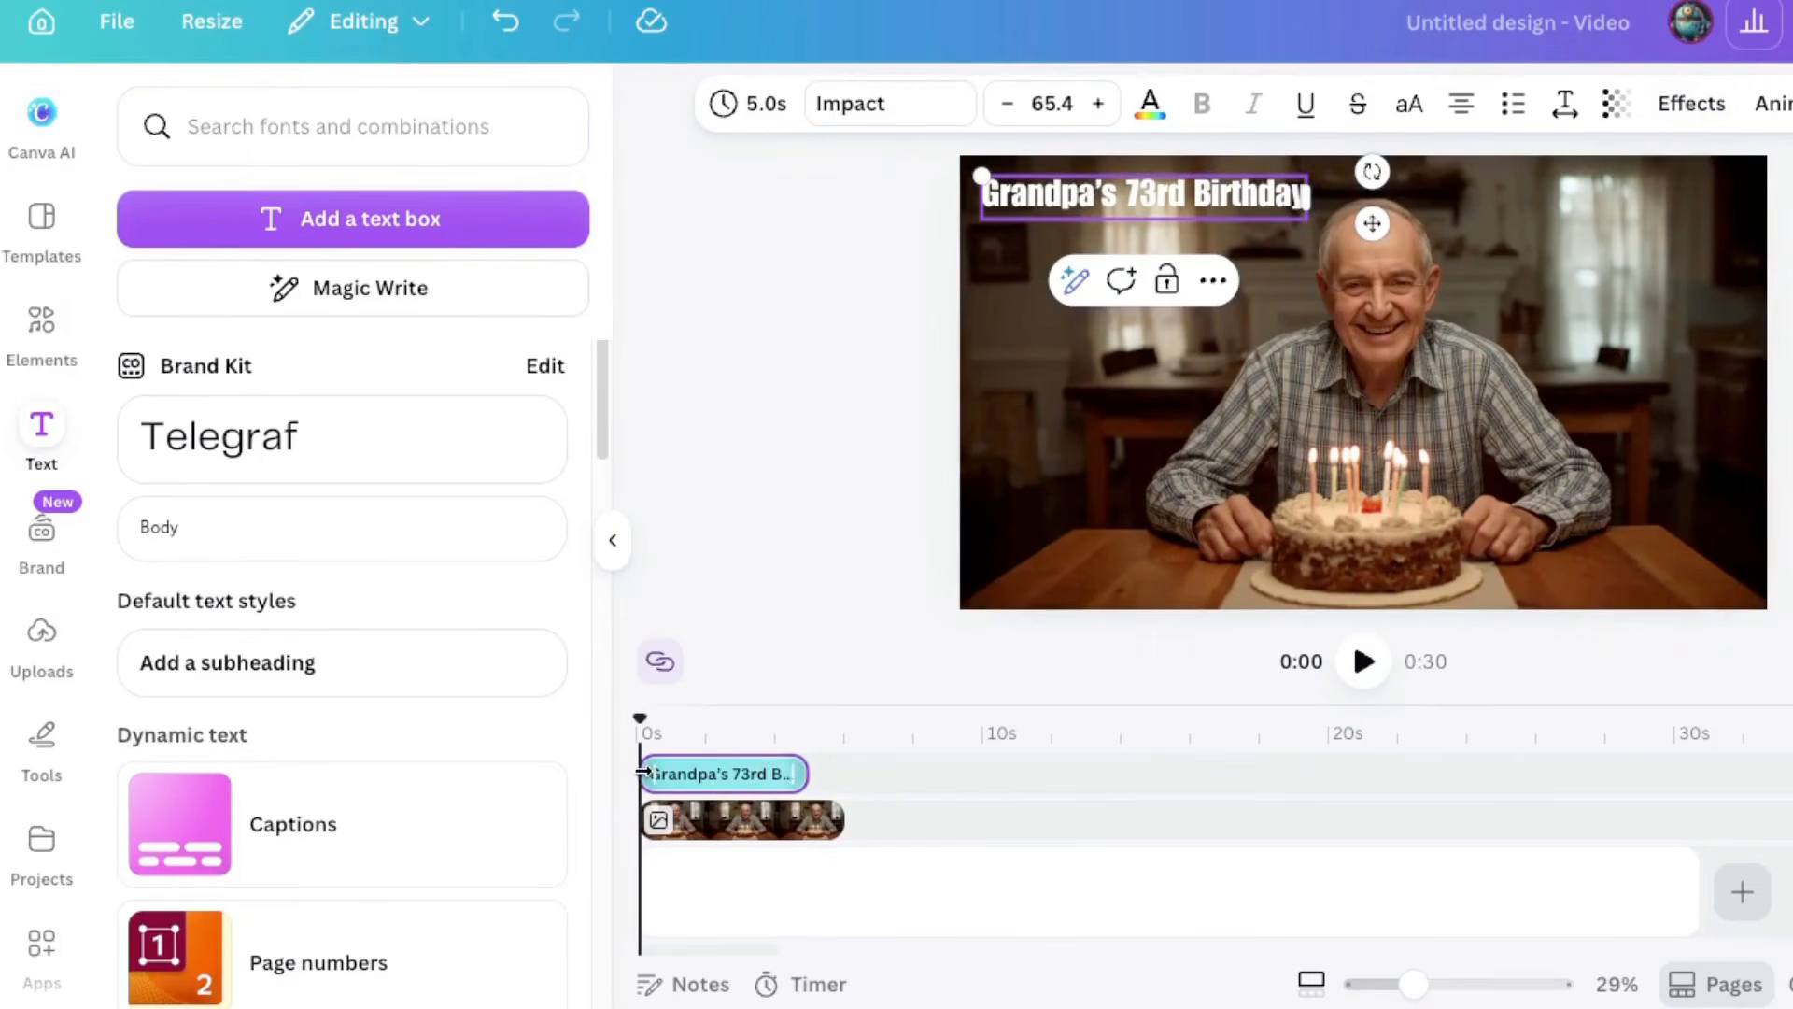
Retime the title clip to start shortly after the photo and last 4.8 seconds, and play the video.
left_click_drag(642, 771, 660, 772)
left_click_drag(796, 773, 820, 773)
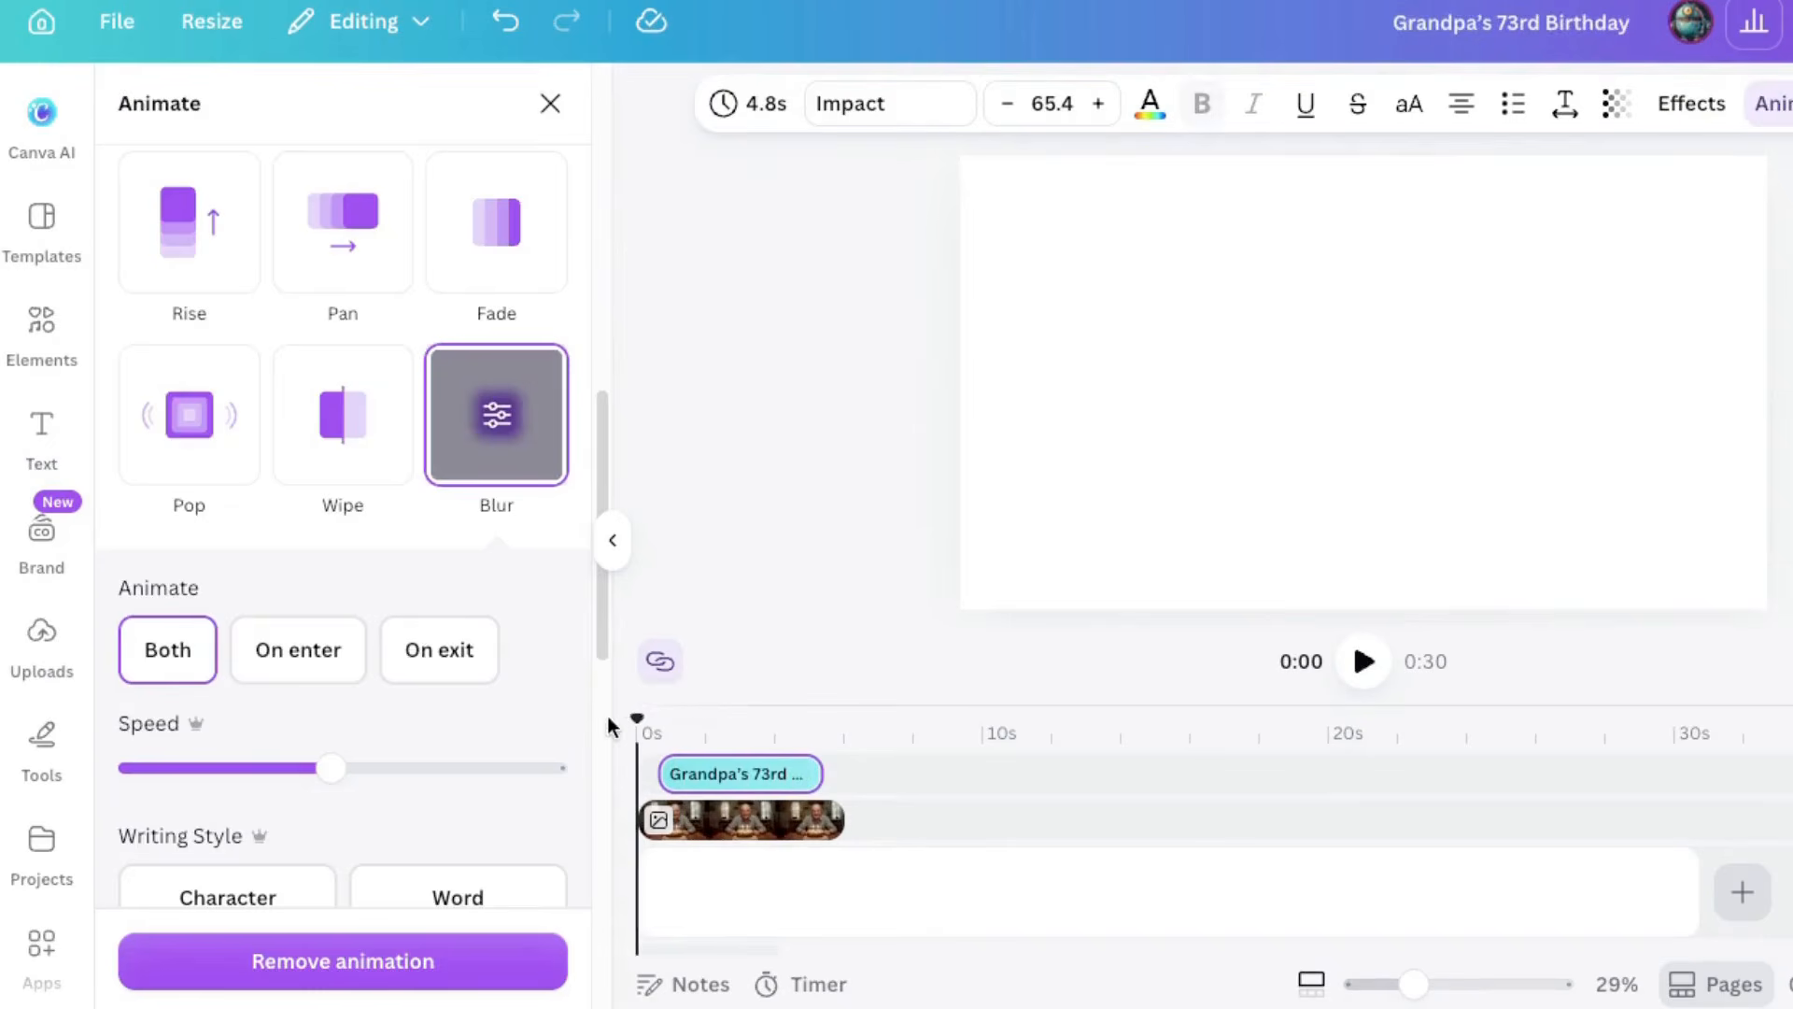
left_click(1366, 656)
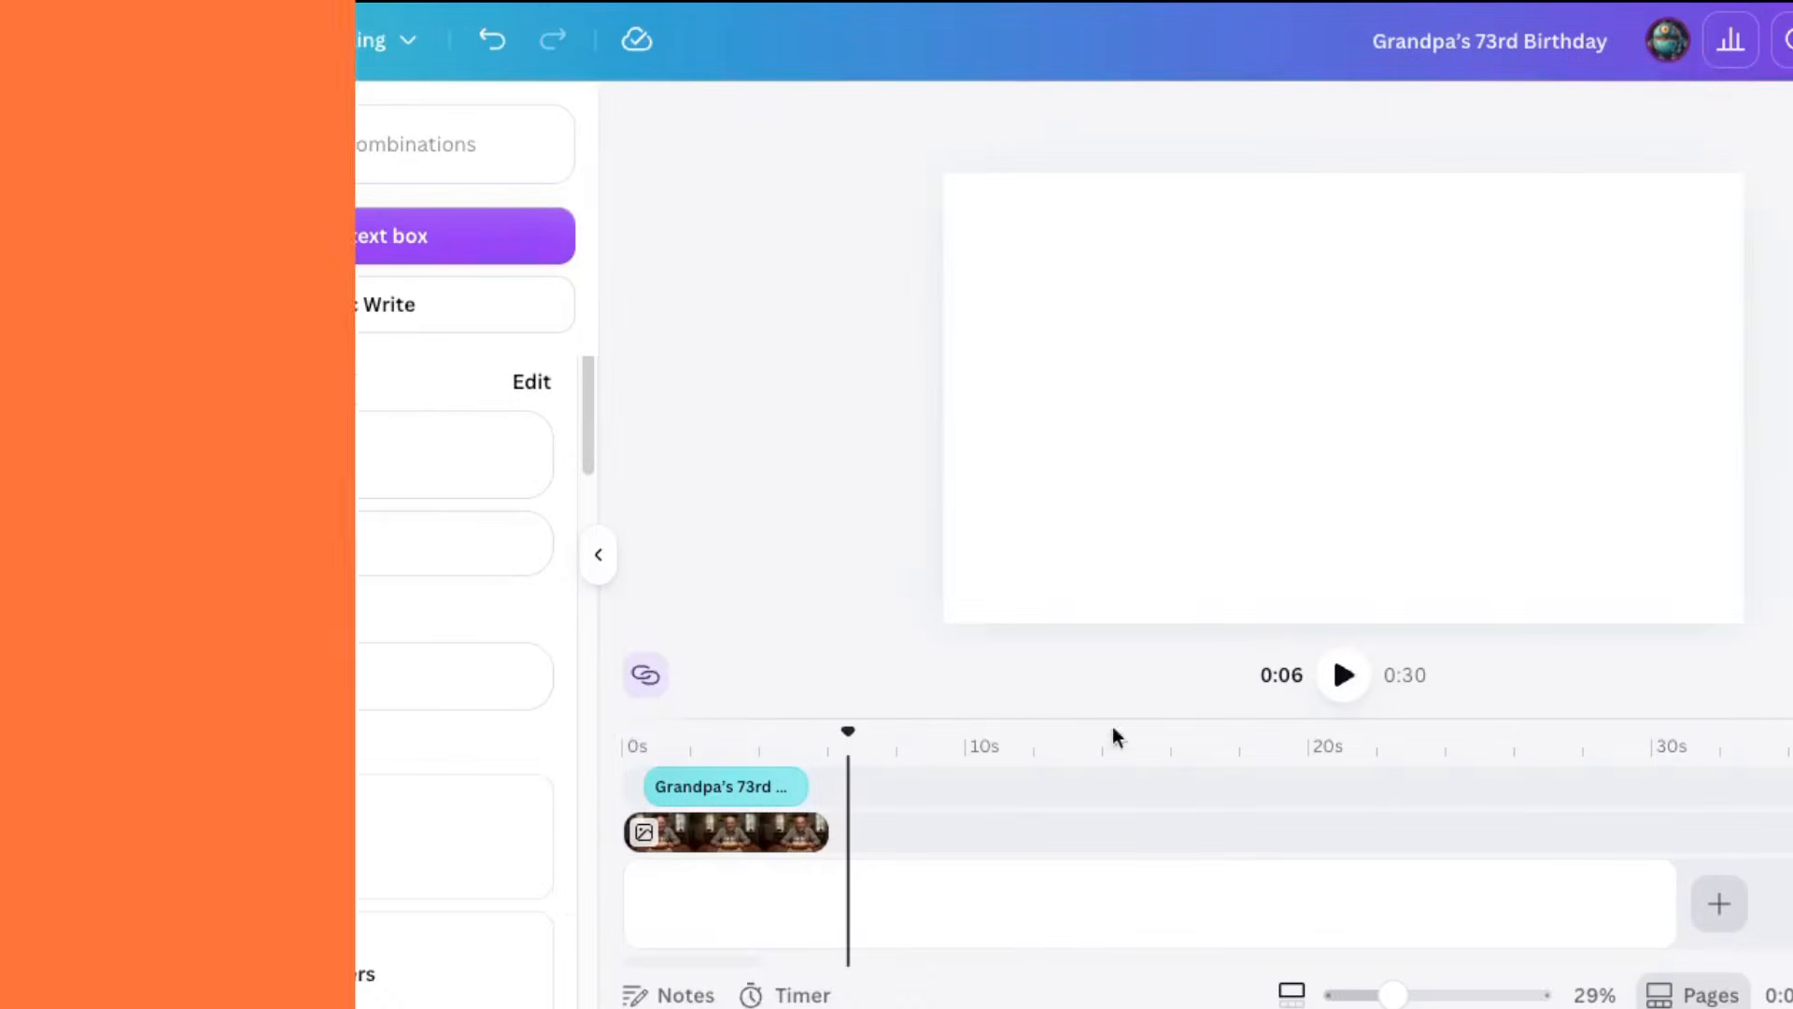
Search the audio library for "soft acoustic music".
scroll(32, 523, "down", 4)
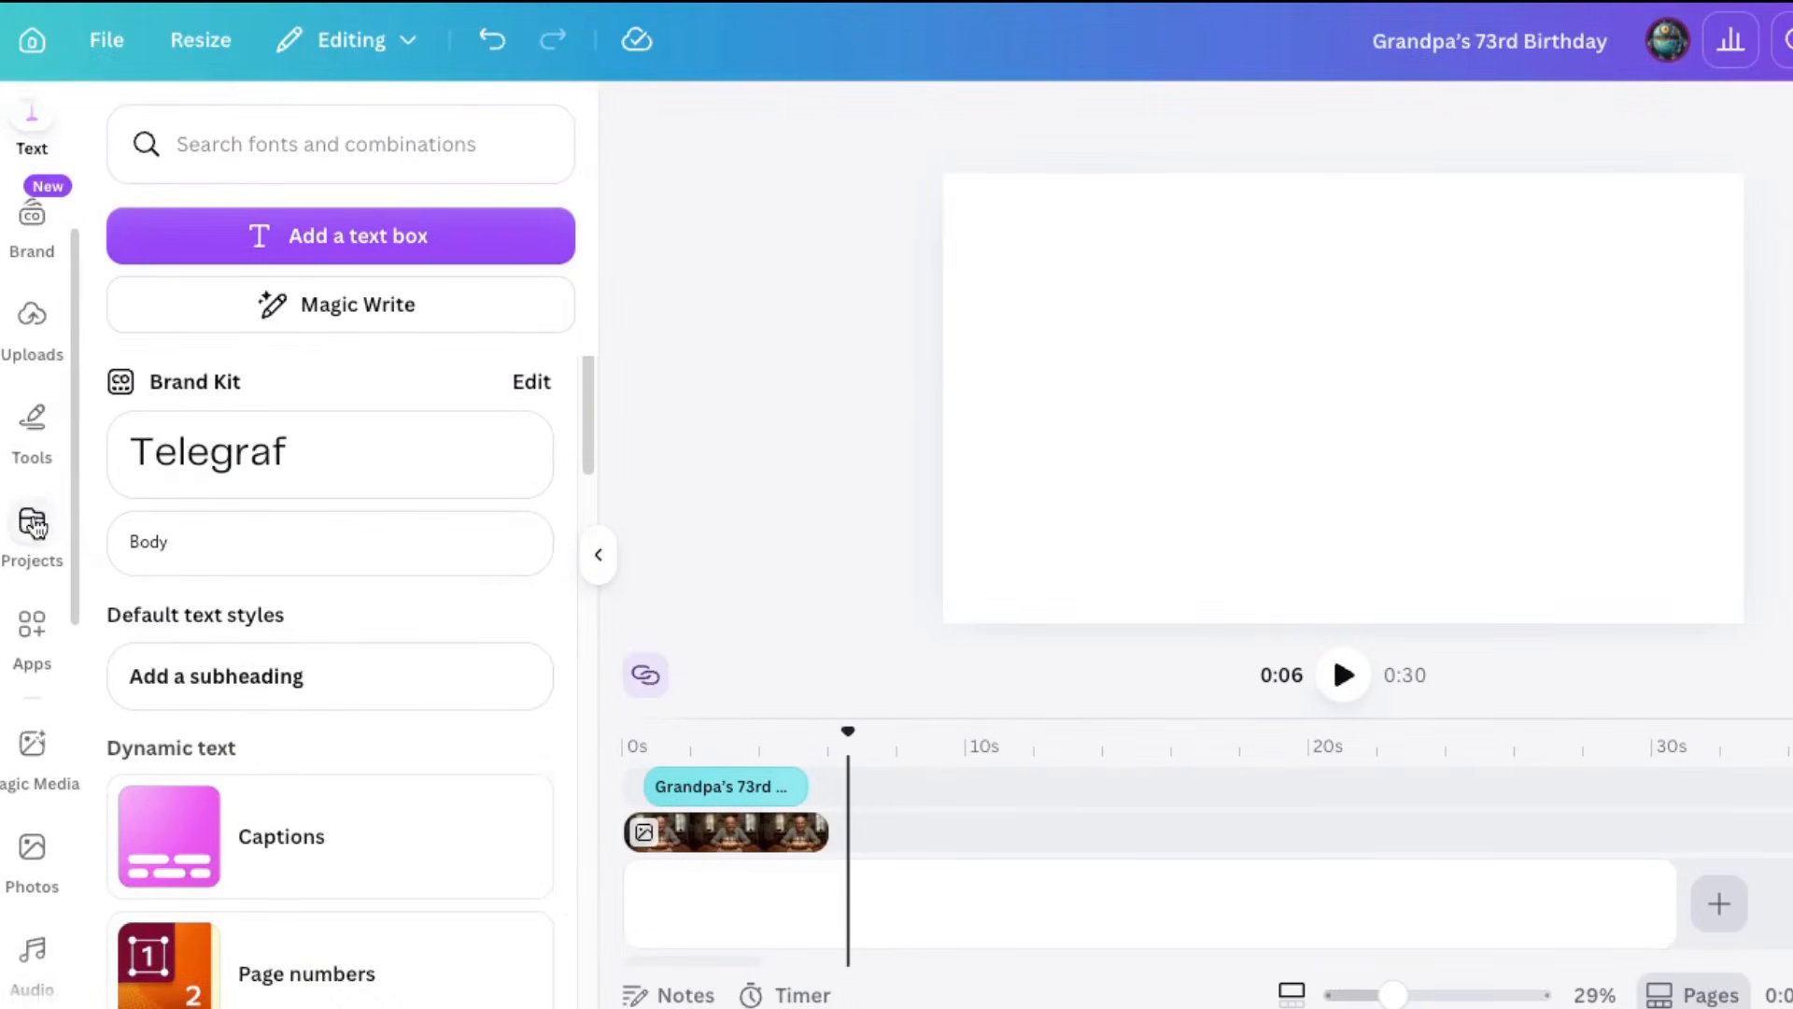
scroll(34, 527, "down", 1)
left_click(33, 775)
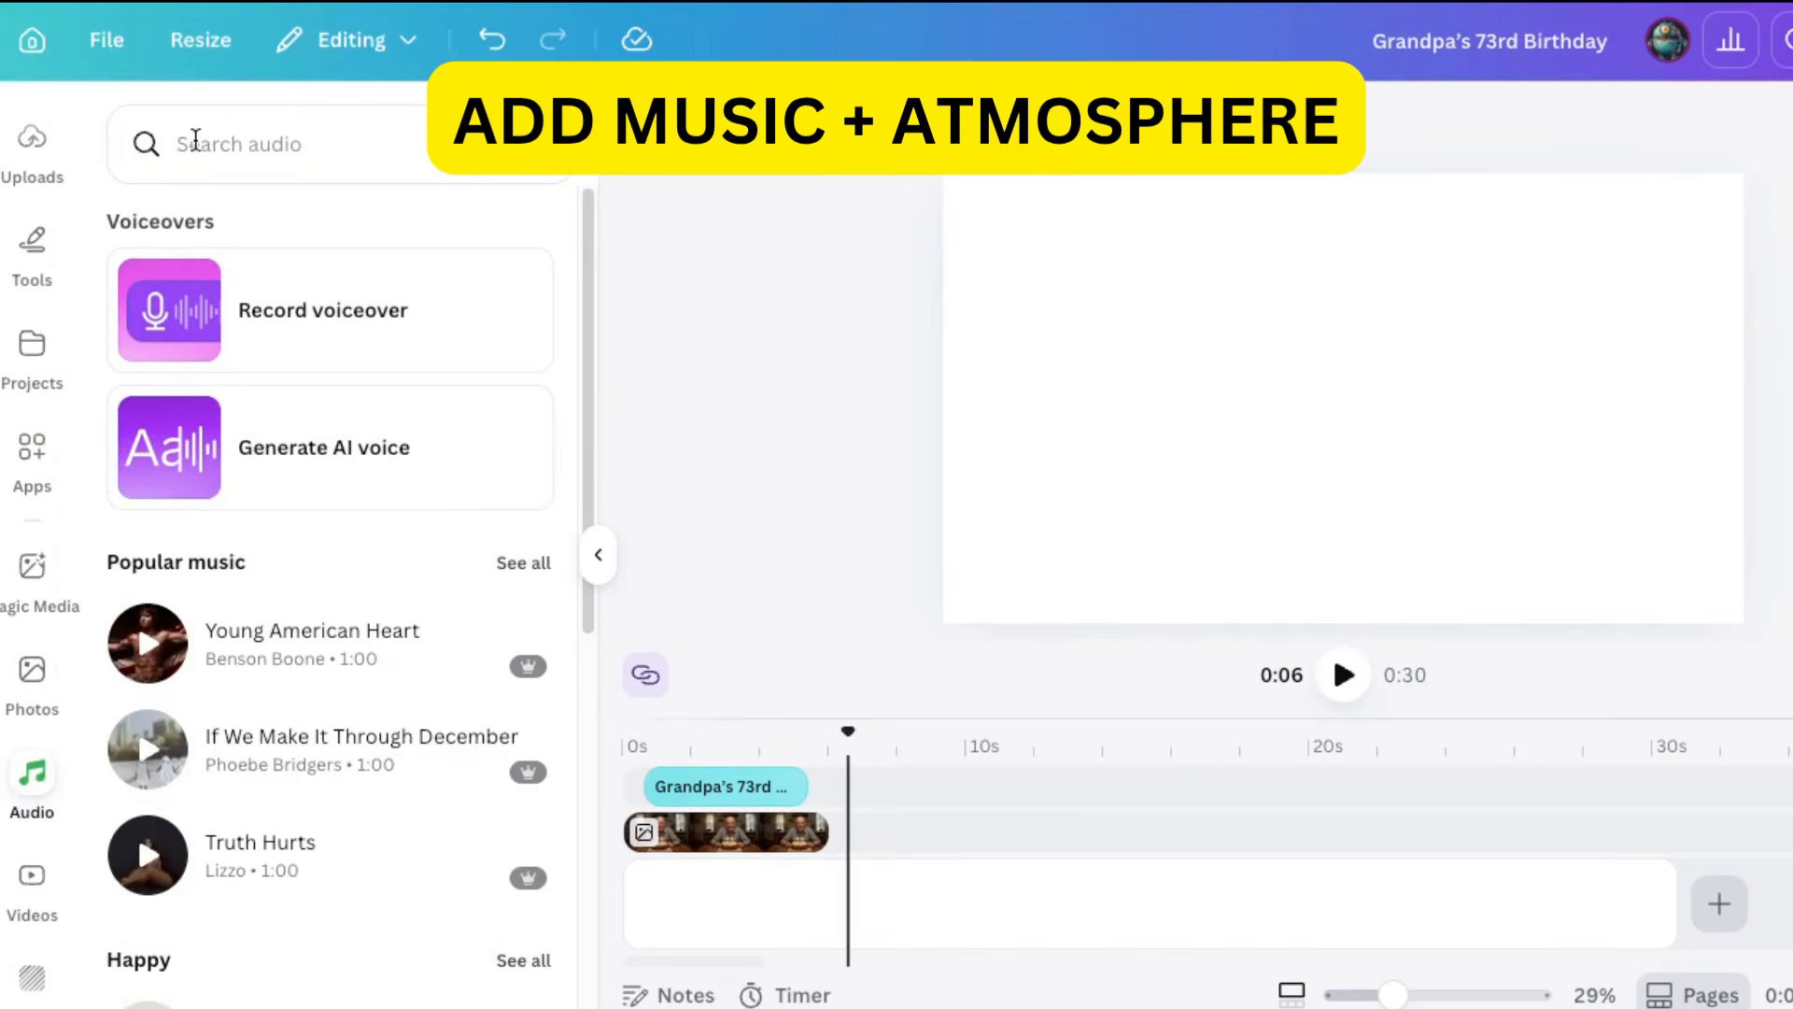
type("soft acoustic music")
key("Return")
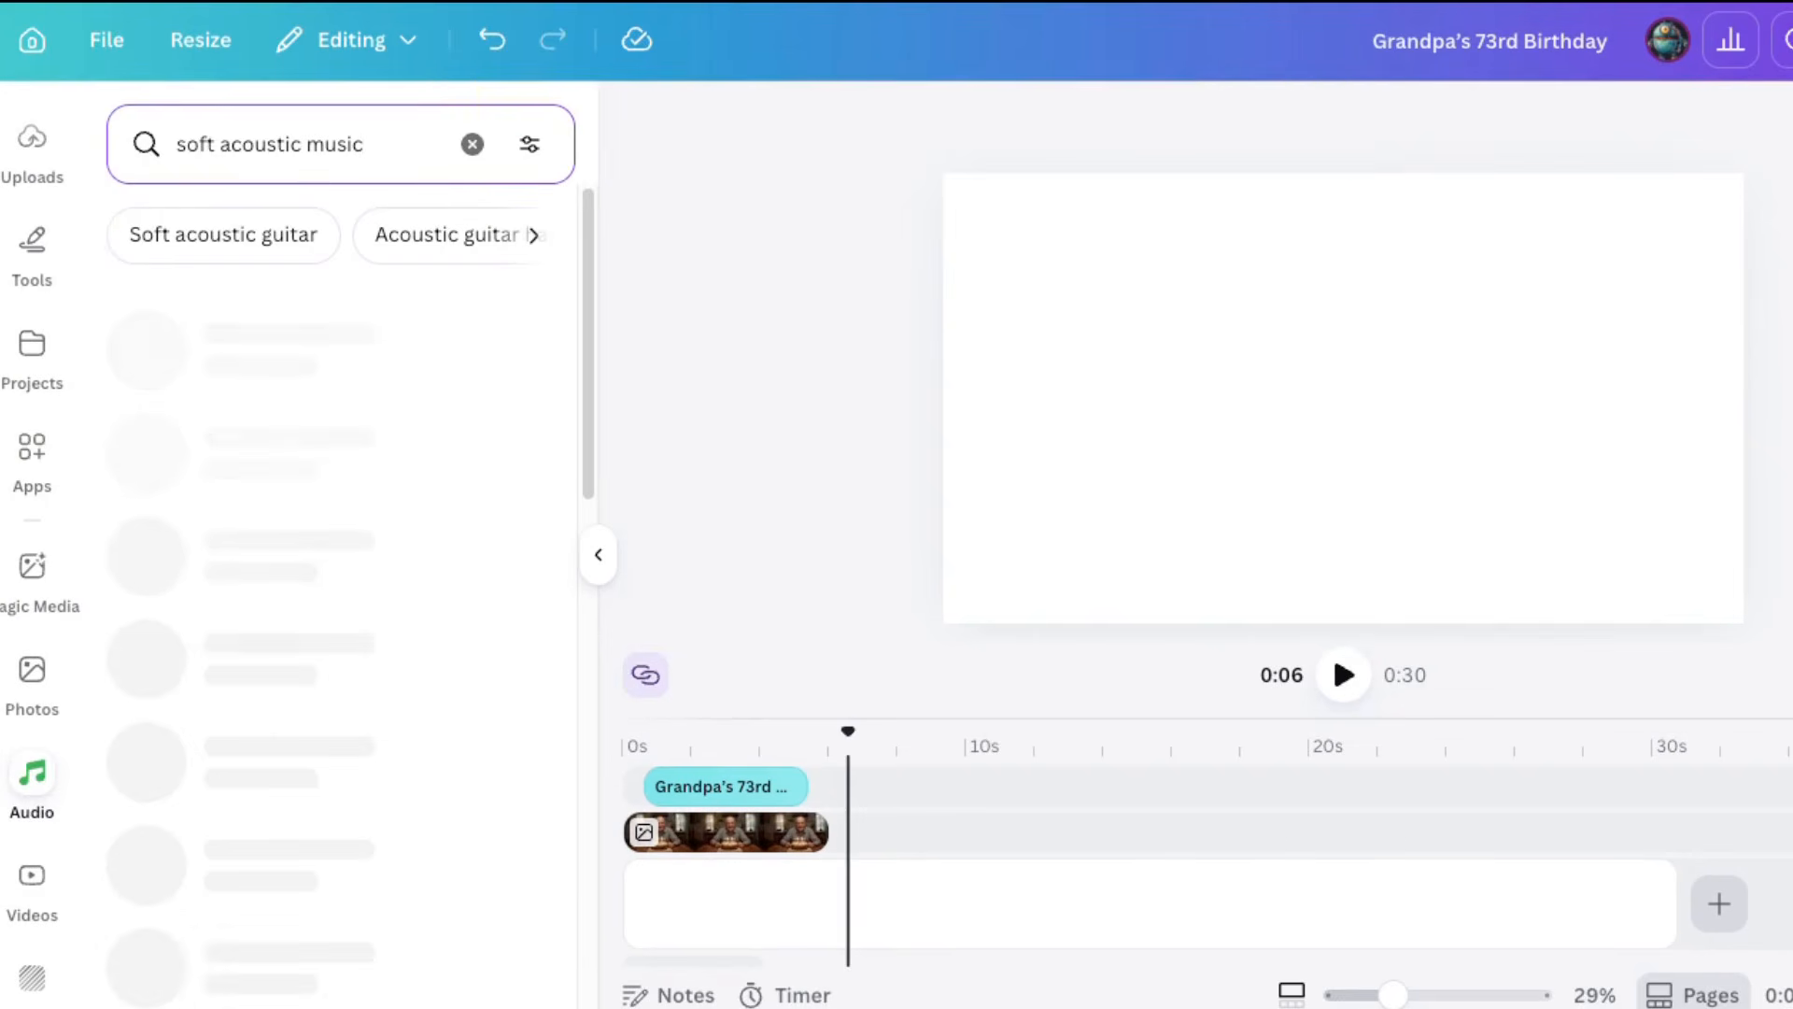
Add the 10-second Soft Piano Music track and trim its end to match the end of the photo clip.
scroll(331, 575, "down", 1)
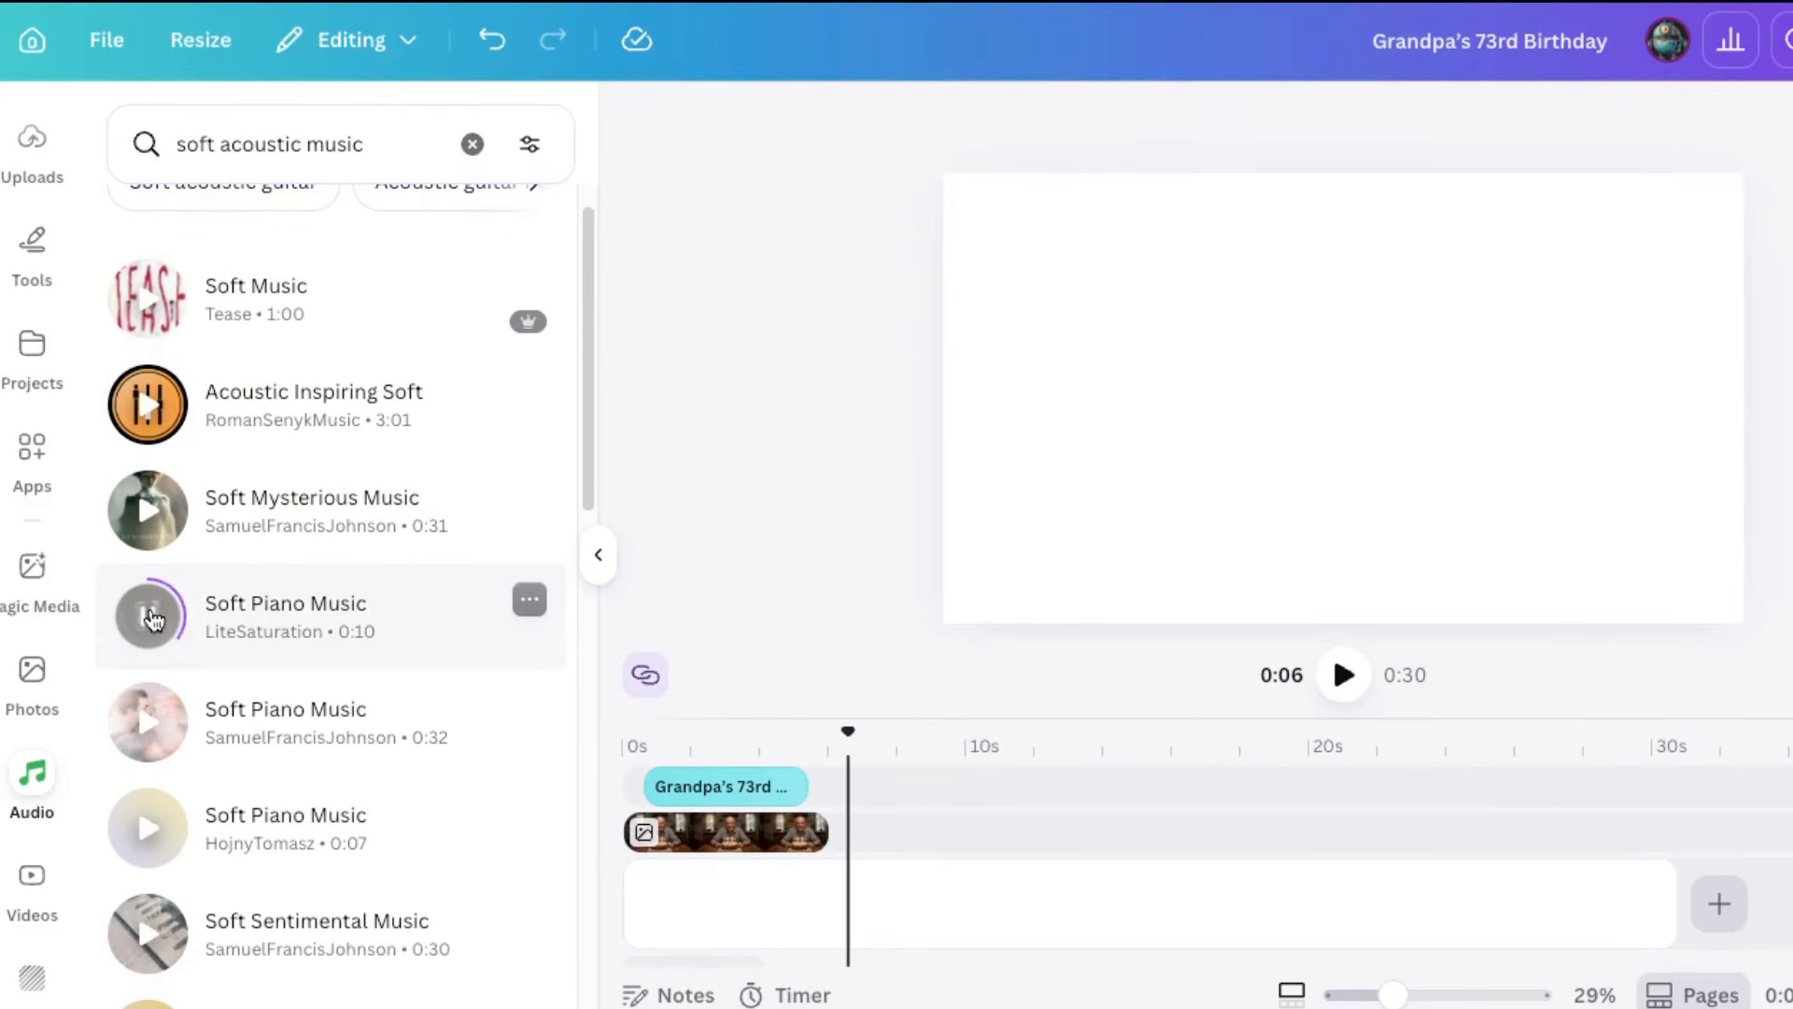
left_click(264, 619)
left_click_drag(962, 939, 762, 940)
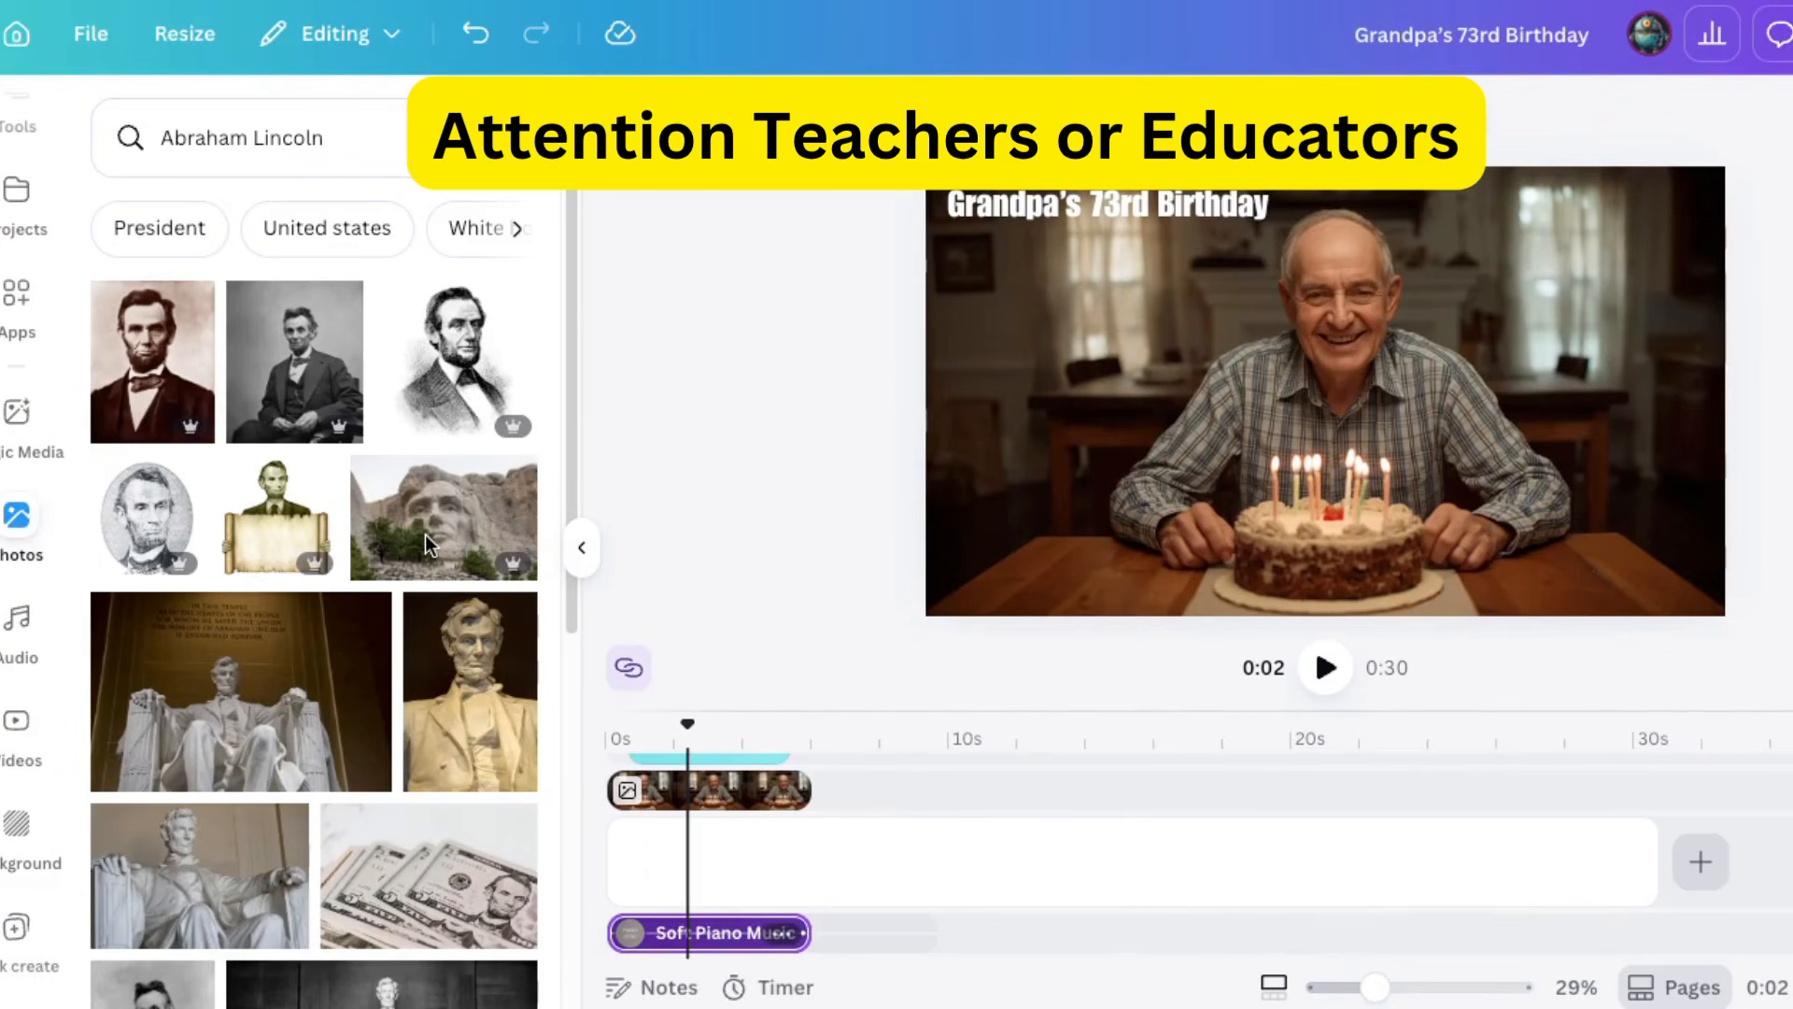
Add the Mount Rushmore photo of Abraham Lincoln to the video and enlarge it to fill the frame.
left_click_drag(433, 540, 713, 738)
left_click_drag(1462, 529, 1768, 661)
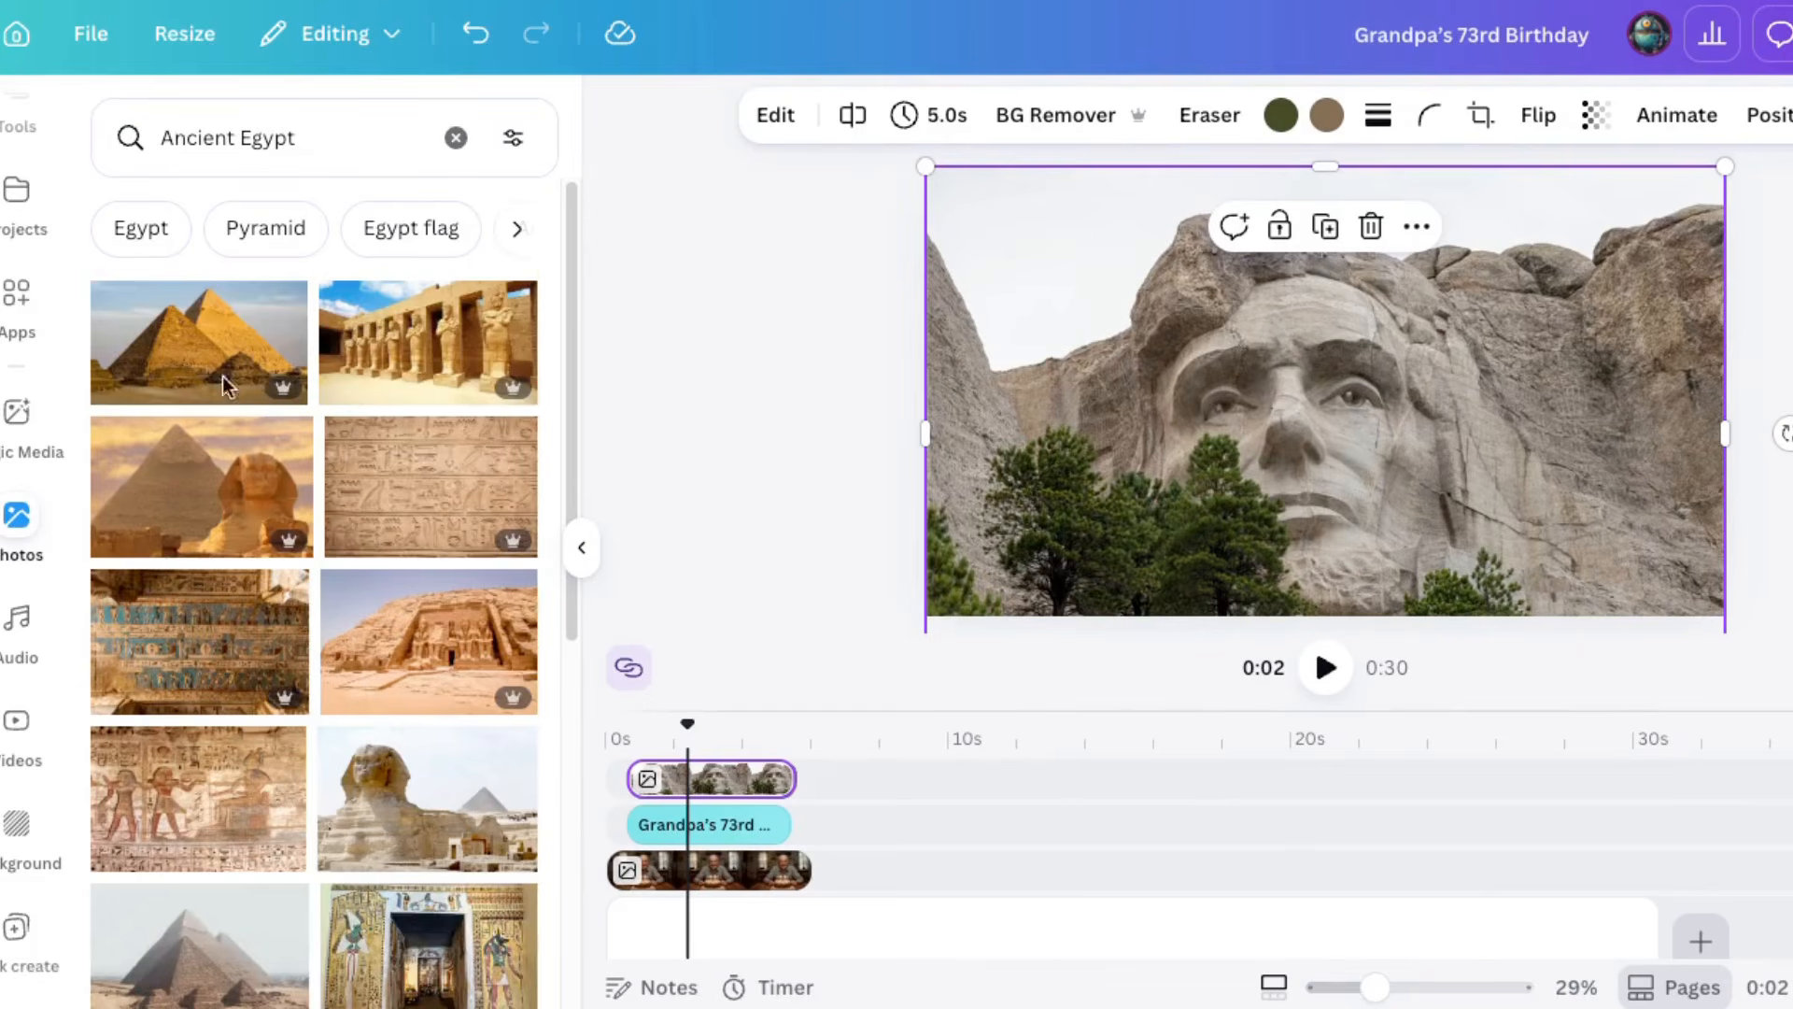
left_click(222, 375)
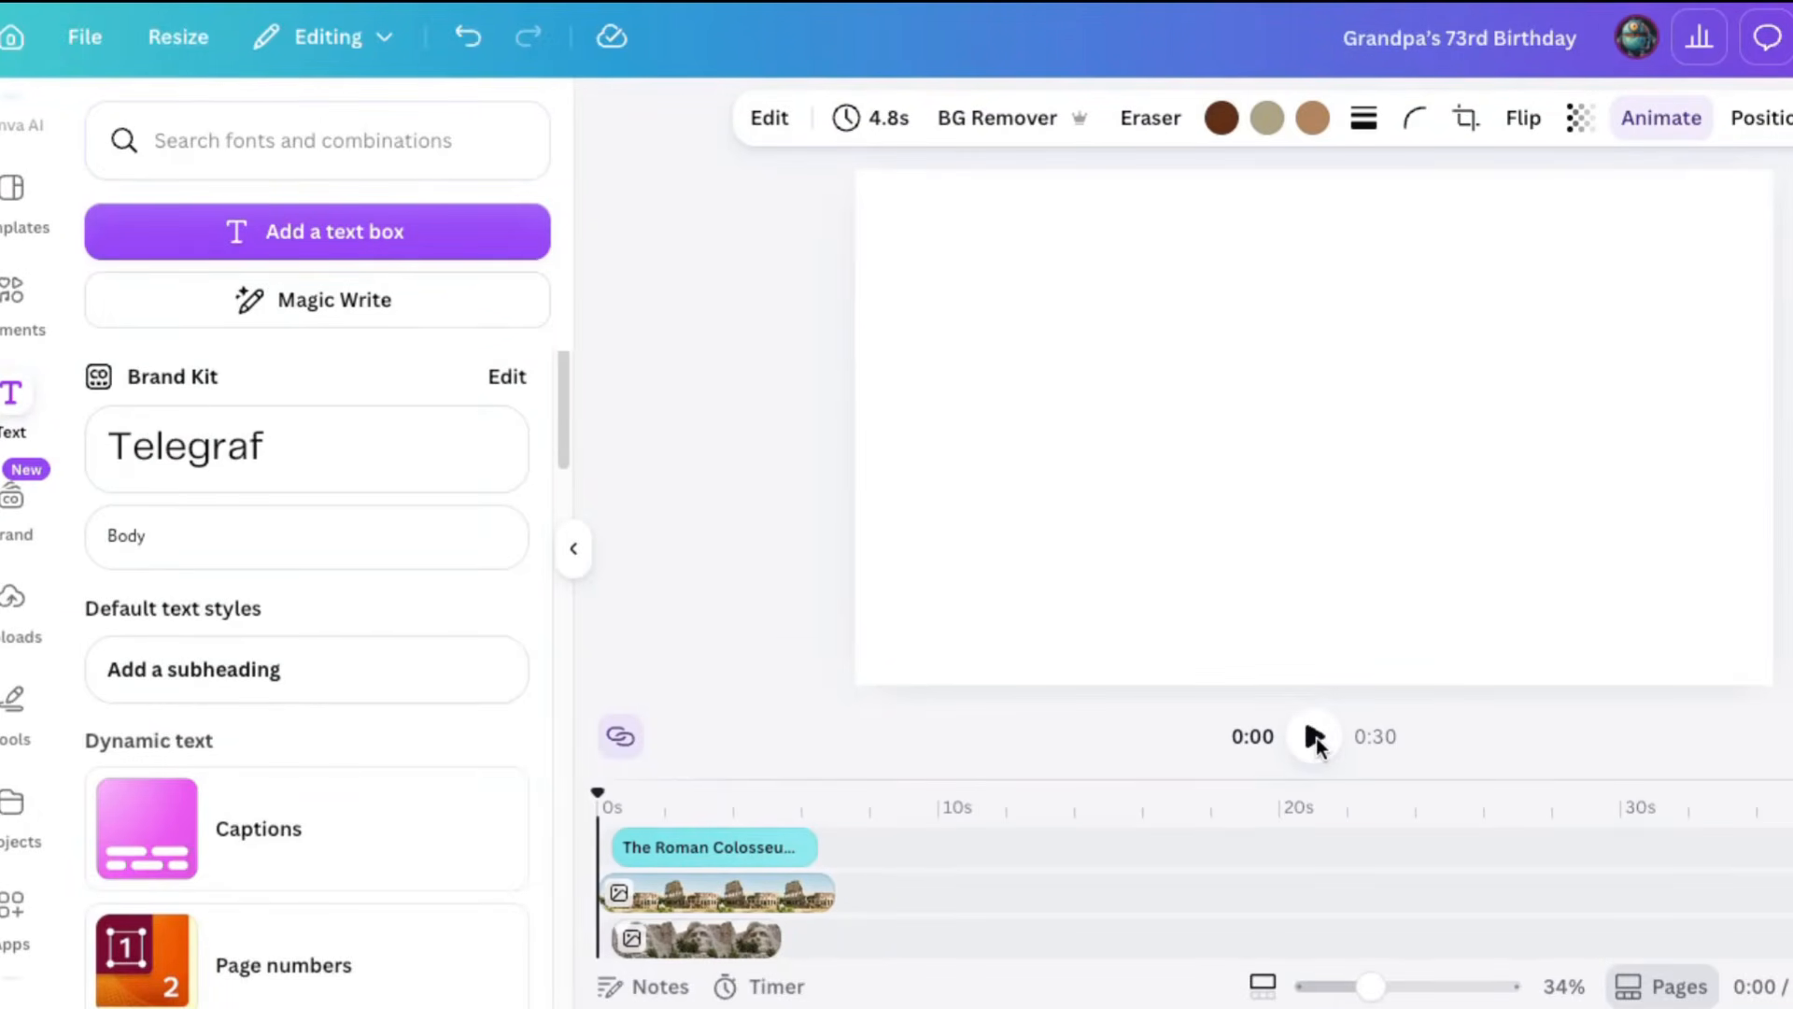
Play the Roman Colosseum video with its animated text from the start.
left_click(1316, 738)
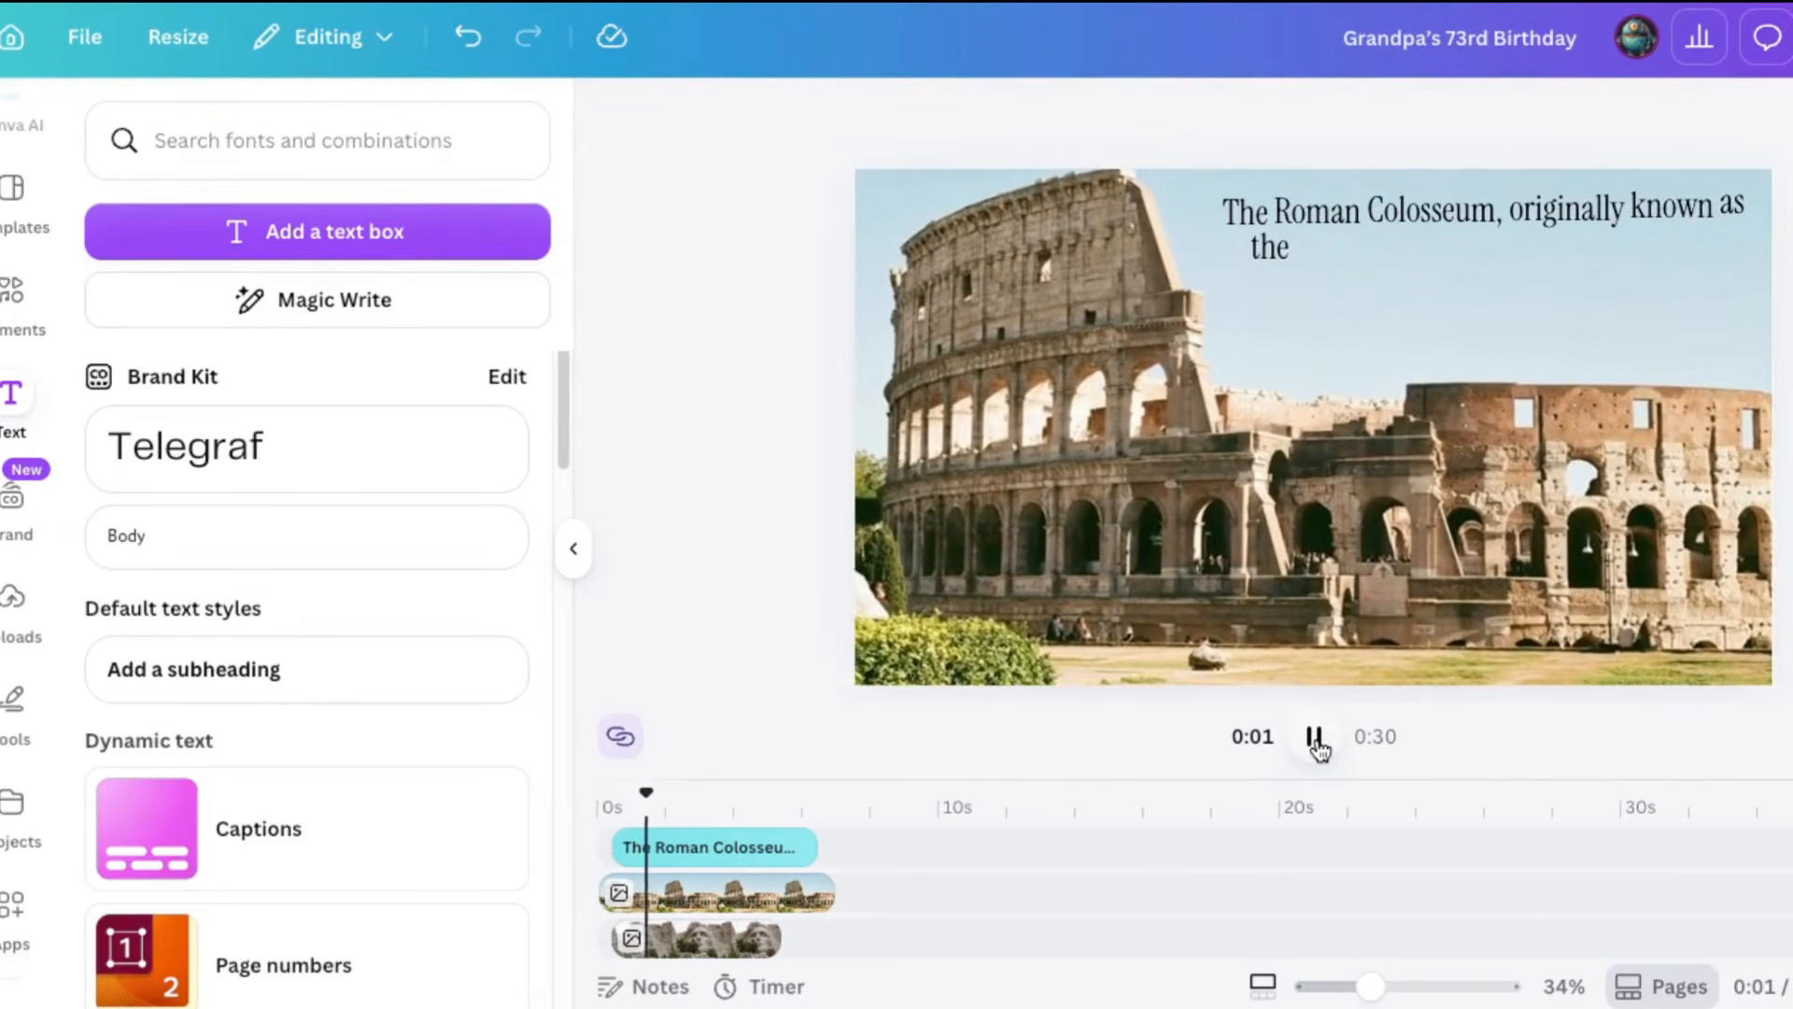